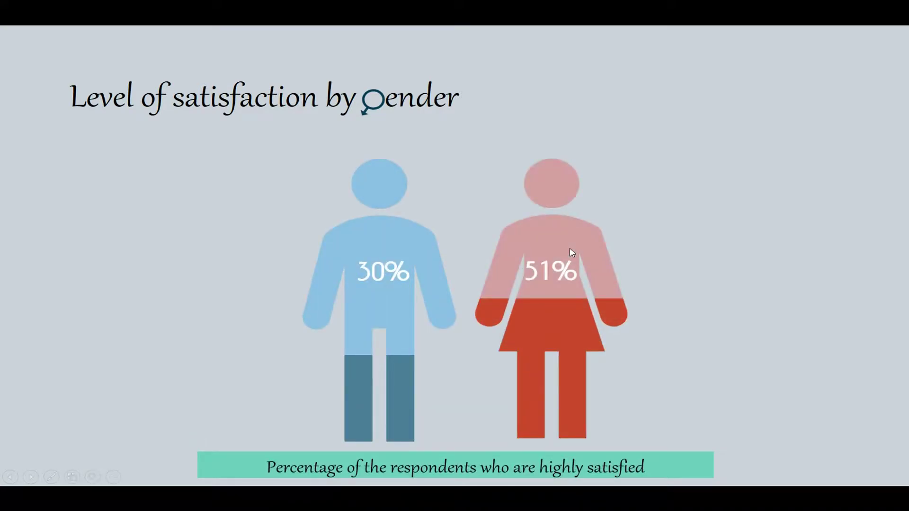
Step: Exit the finished example slideshow and switch to the blank second slide
key(Escape)
click(38, 207)
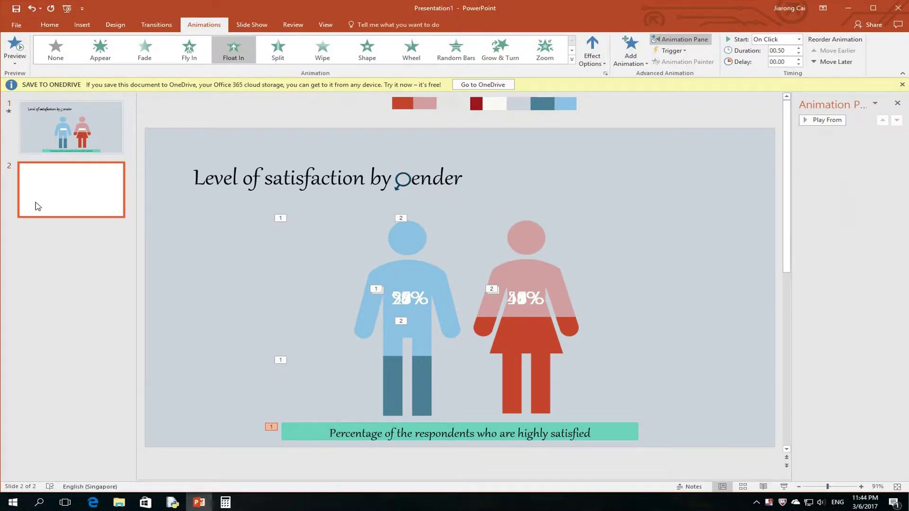
Step: Insert the first standing-person icon from the People icons onto slide 2
click(82, 25)
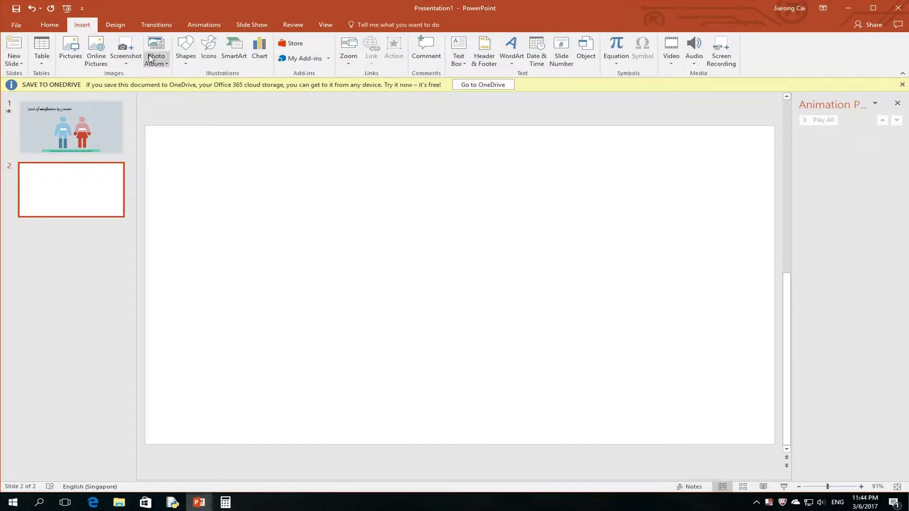
click(208, 57)
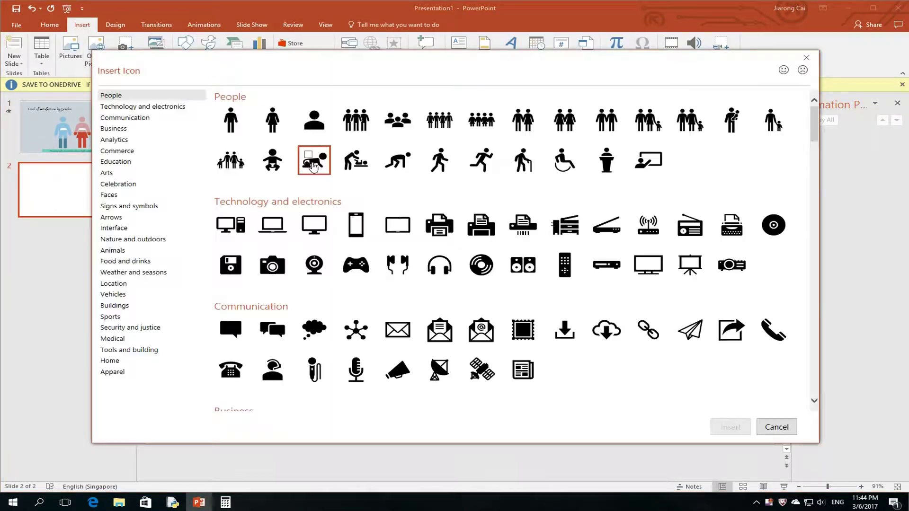
click(231, 121)
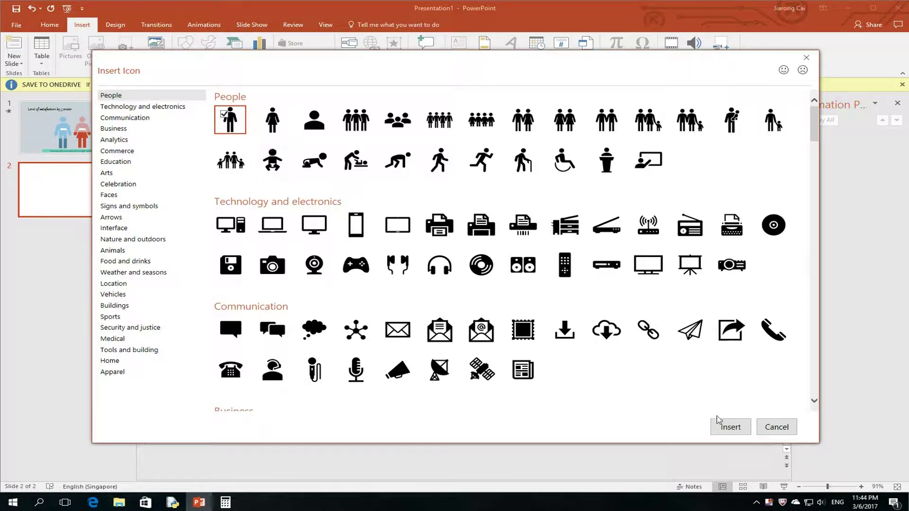
click(731, 427)
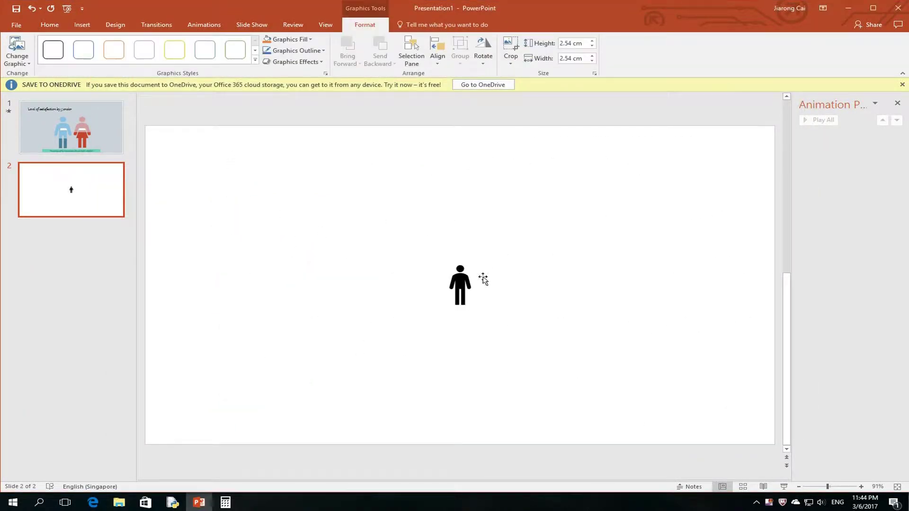
Step: Enlarge the person icon to 9.29 cm and overlay a full-height blue rectangle on its right half
mouse_move(459, 285)
mouse_down()
mouse_move(348, 219)
mouse_move(499, 354)
mouse_up()
drag(417, 275, 306, 276)
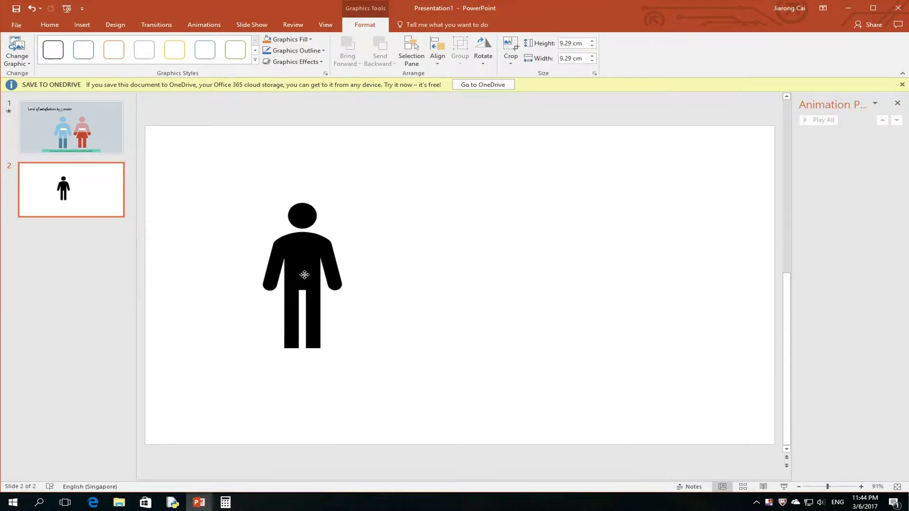
click(82, 24)
click(185, 49)
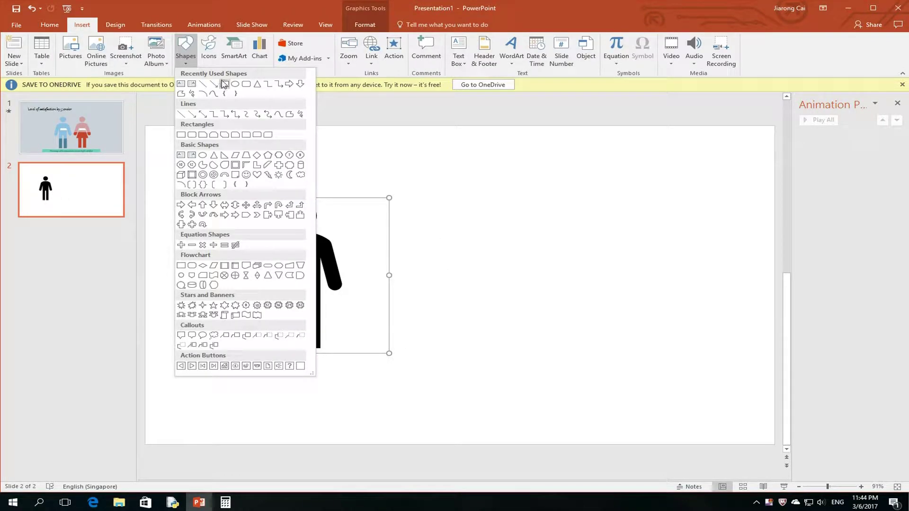
click(224, 83)
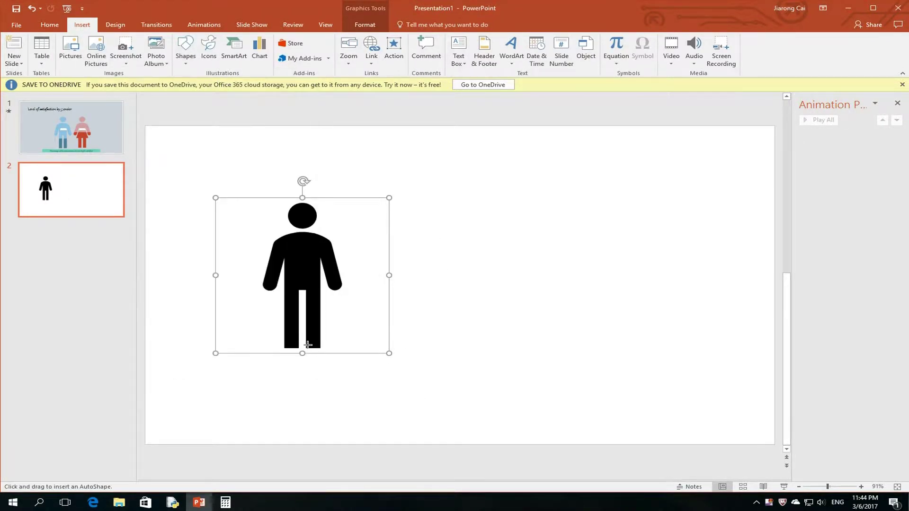
drag(307, 348, 327, 202)
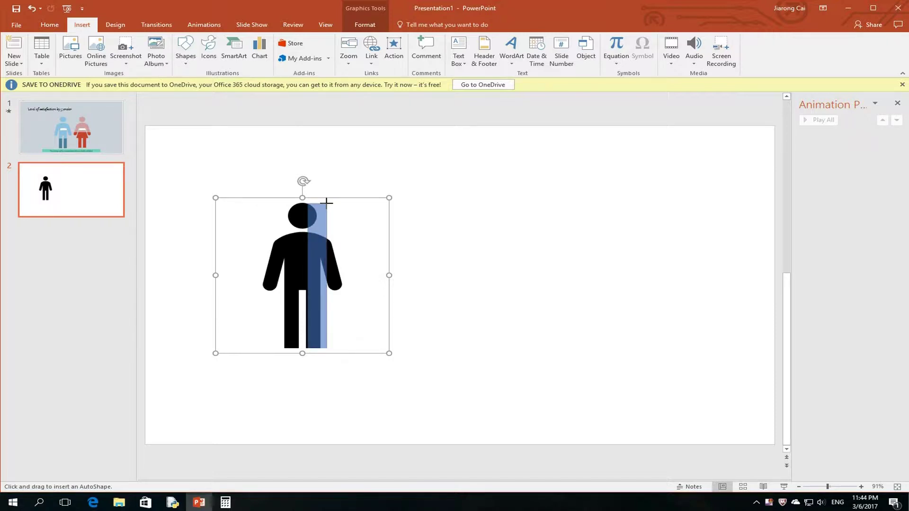
drag(326, 201, 315, 214)
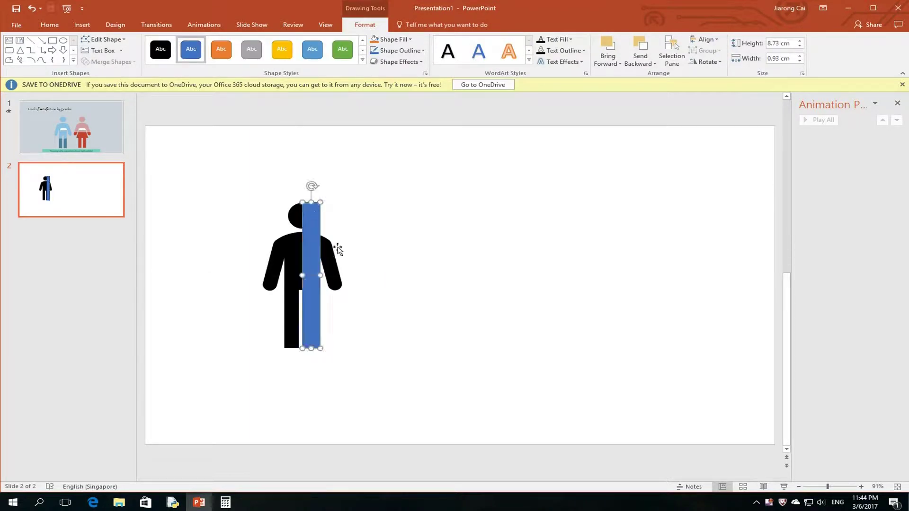
drag(312, 349, 313, 348)
Step: Compute 8.69/100*60 in Calculator and copy the result, 5.214
click(230, 506)
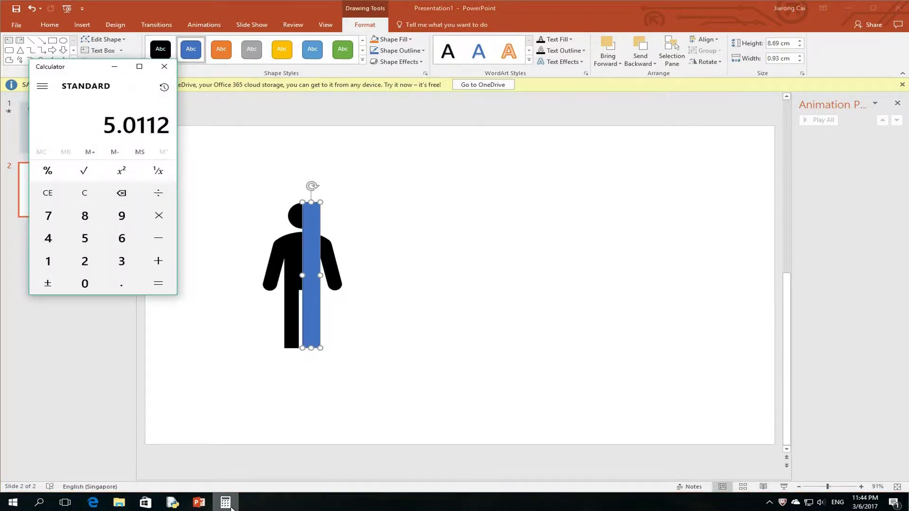
text(8.)
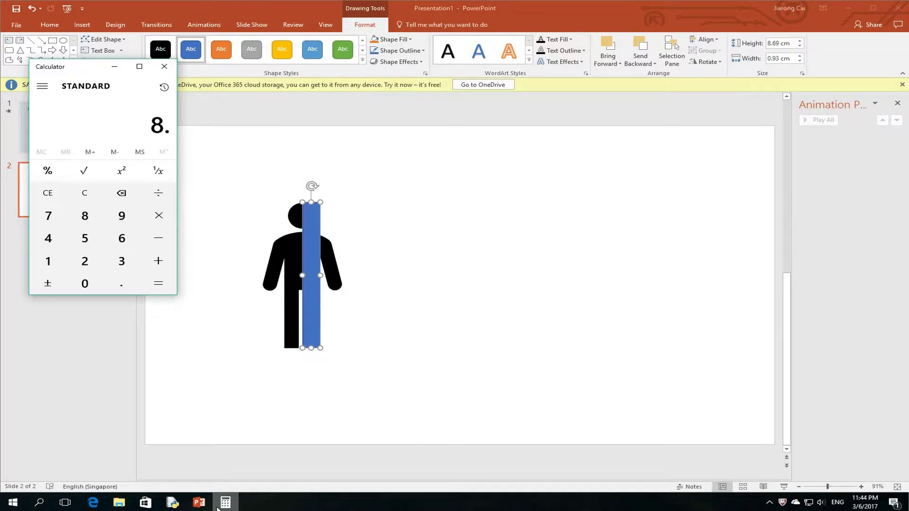
text(69)
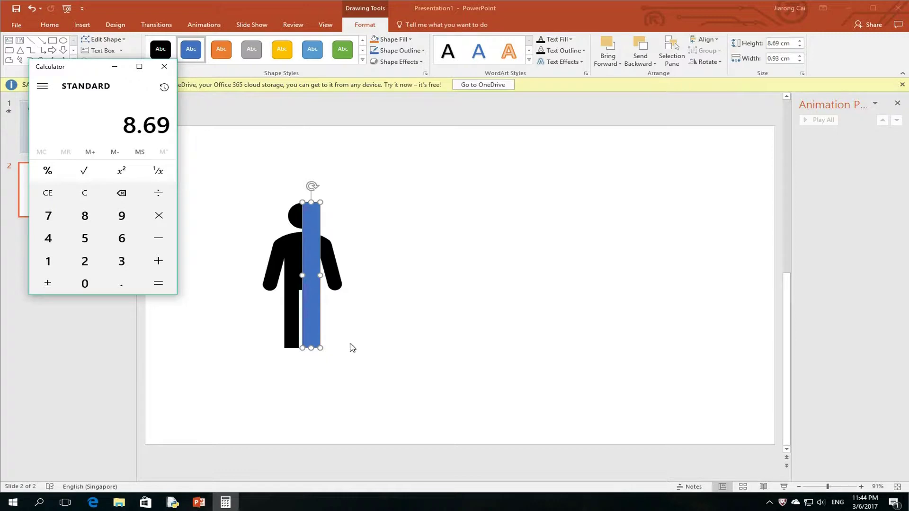
text(/100)
key(Return)
text(*)
text(60)
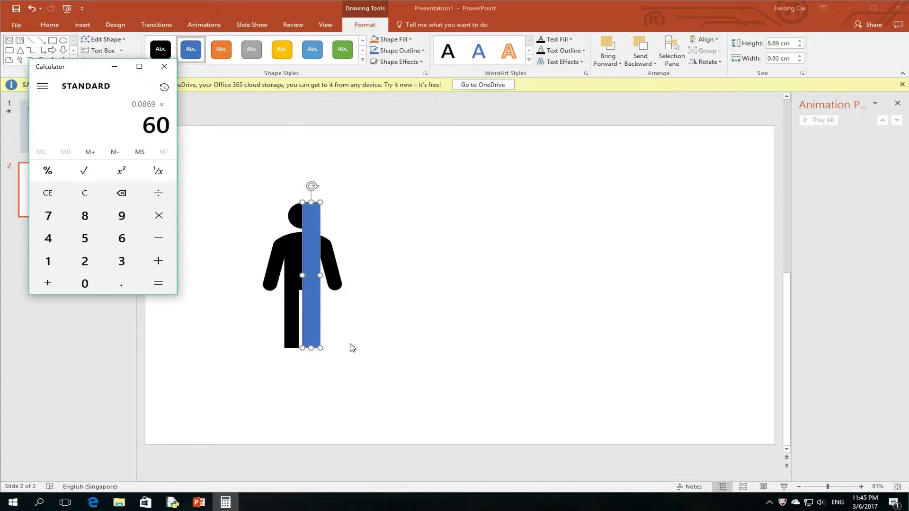
key(Return)
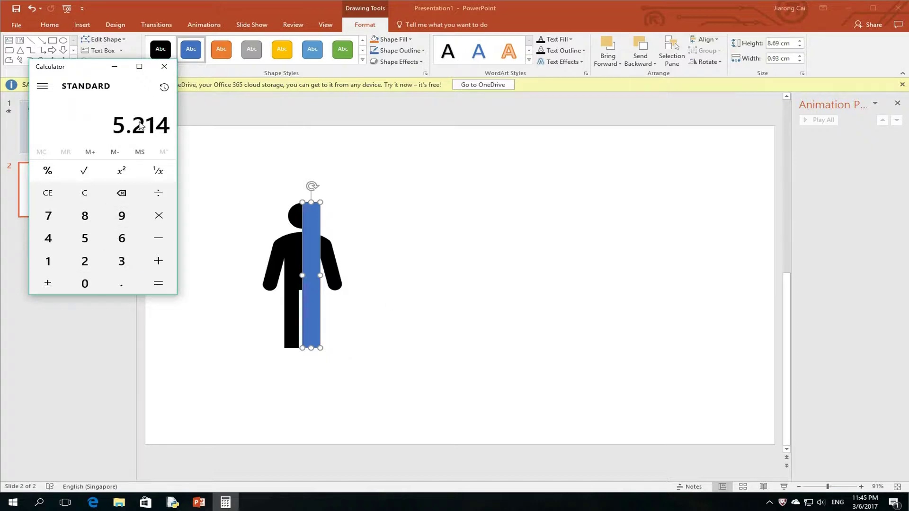
right_click(166, 137)
click(138, 109)
Step: Set the blue bar's height to 5.214 cm
click(787, 43)
click(786, 43)
drag(793, 41, 761, 43)
text(5.214)
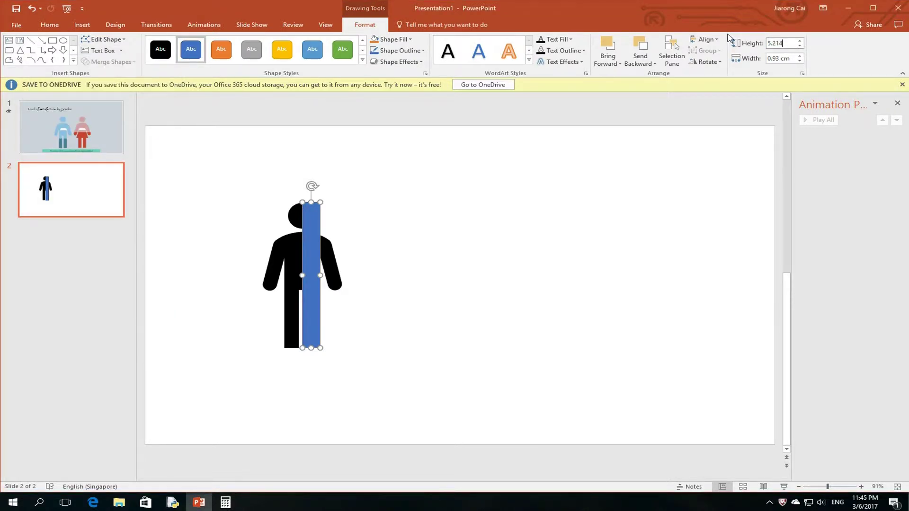
key(Return)
Step: Duplicate the person icon and align the shortened bar with the copy's right side and feet
mouse_move(315, 232)
mouse_down()
mouse_move(470, 236)
mouse_move(425, 237)
mouse_up()
click(310, 260)
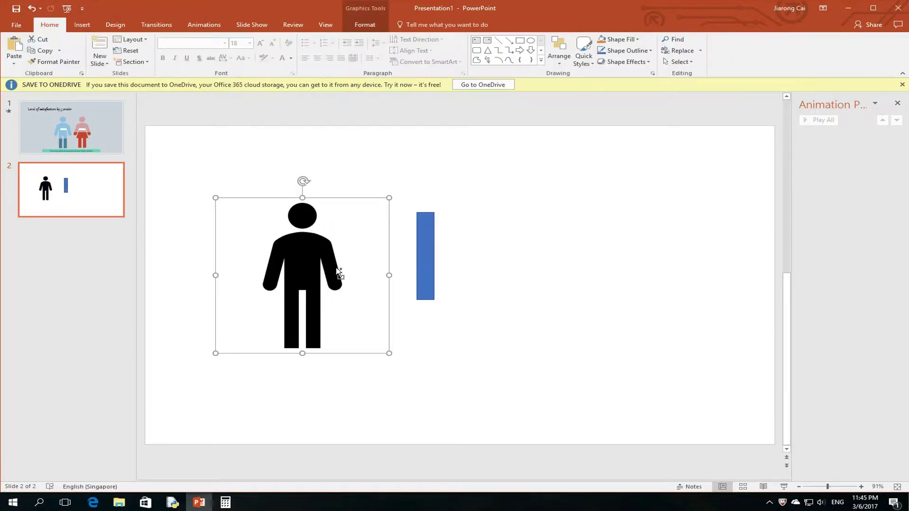
mouse_move(313, 263)
mouse_down()
mouse_move(322, 271)
mouse_move(531, 254)
mouse_up()
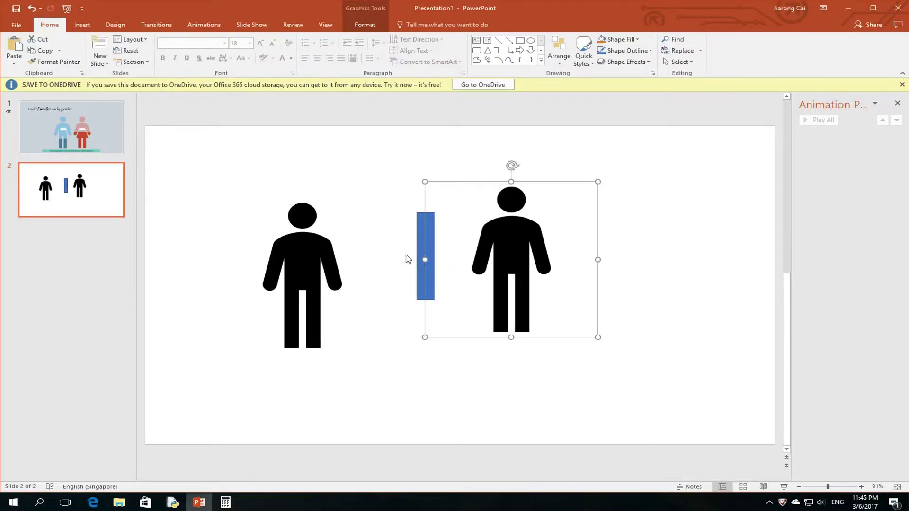
click(409, 258)
drag(420, 251, 532, 281)
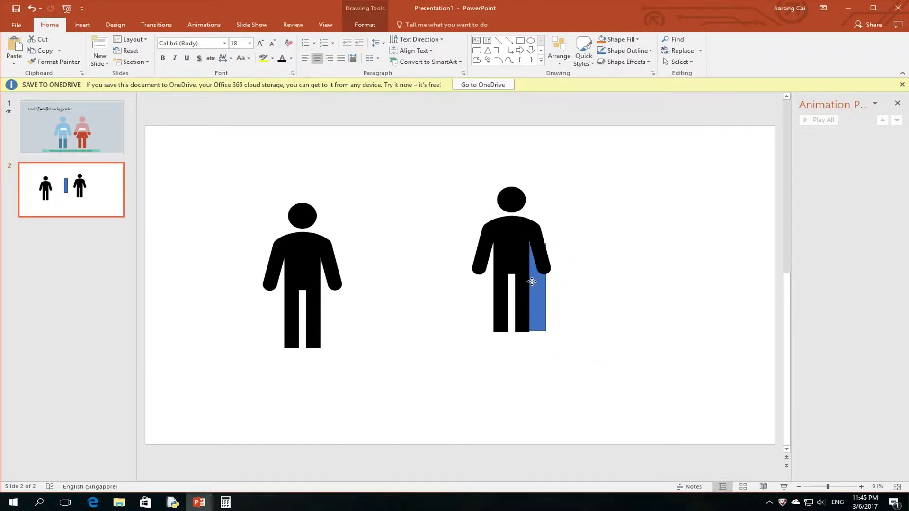
Step: Crop the copied figure's top down to the bar's top edge
click(514, 250)
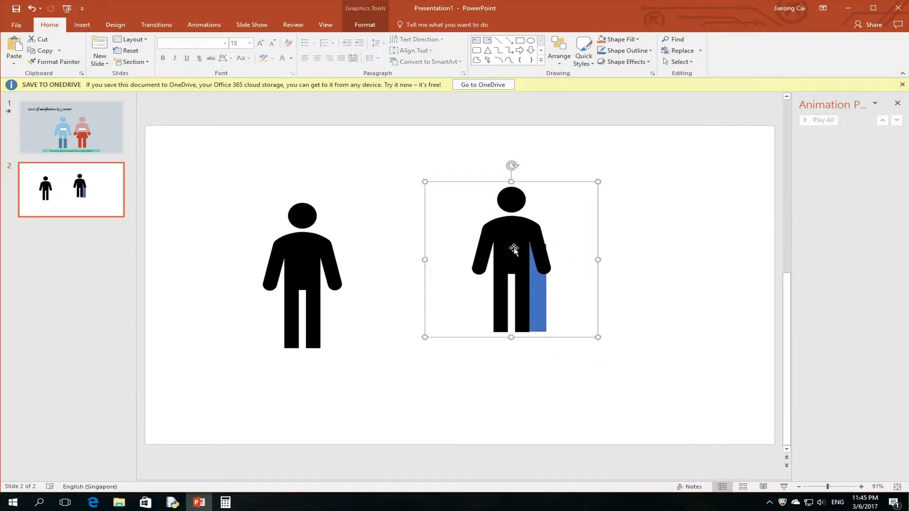
click(364, 24)
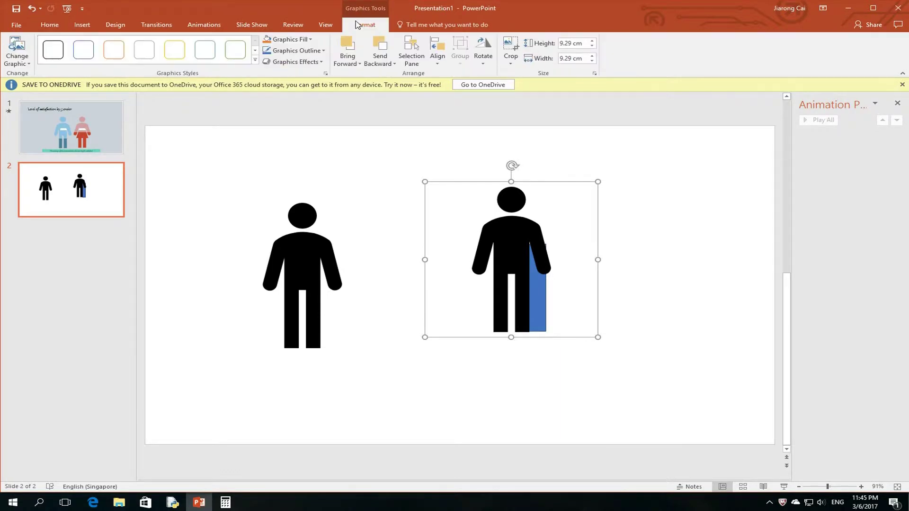
click(511, 46)
drag(511, 185, 511, 244)
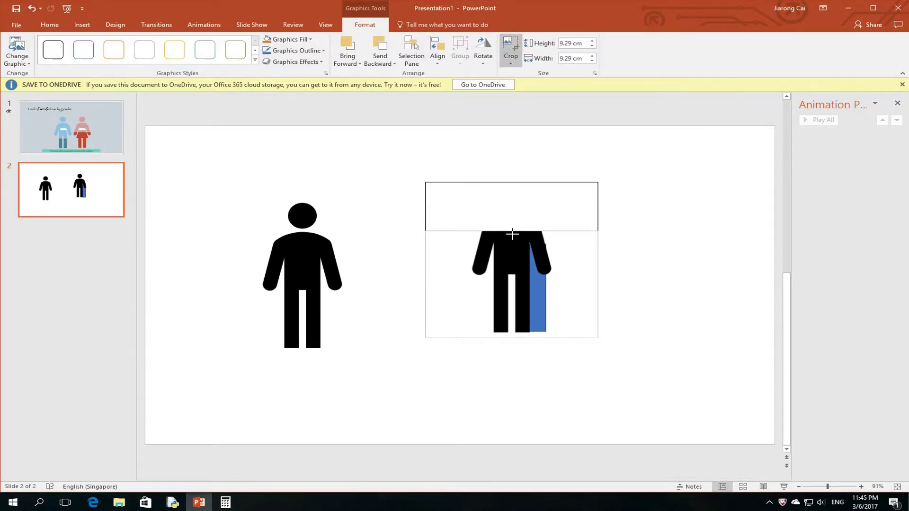
click(634, 232)
Step: Move the cropped figure left and delete the blue bar
click(523, 262)
mouse_move(568, 245)
mouse_down()
mouse_move(516, 239)
mouse_move(414, 307)
mouse_up()
click(546, 283)
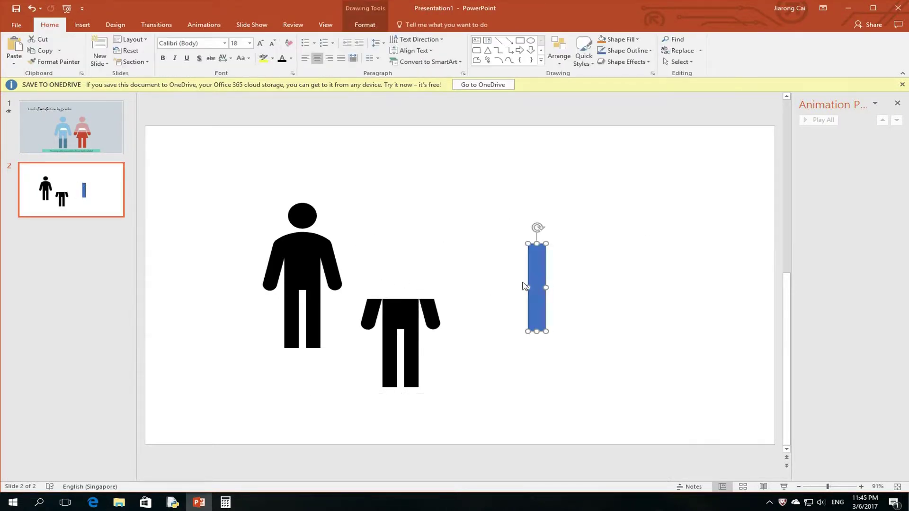
key(Delete)
click(380, 344)
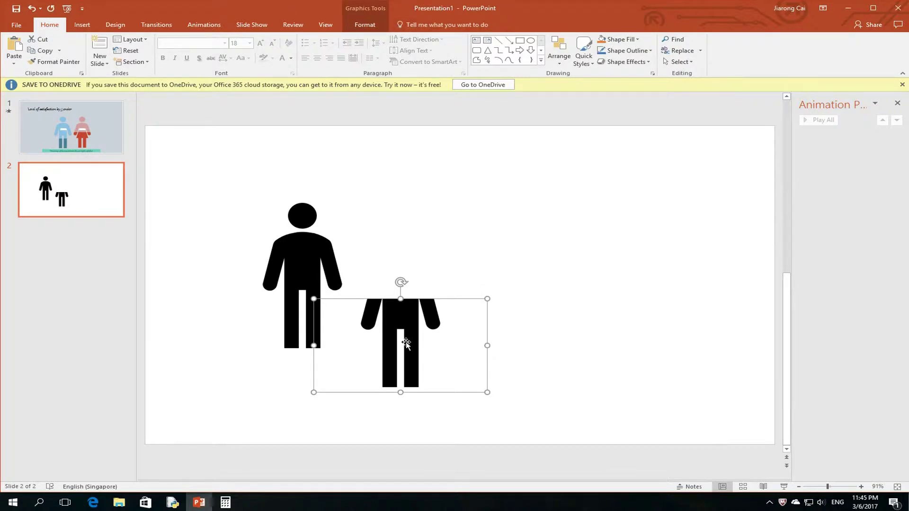
right_click(391, 337)
Step: Fill the cropped figure dark navy and the full figure light blue
click(411, 332)
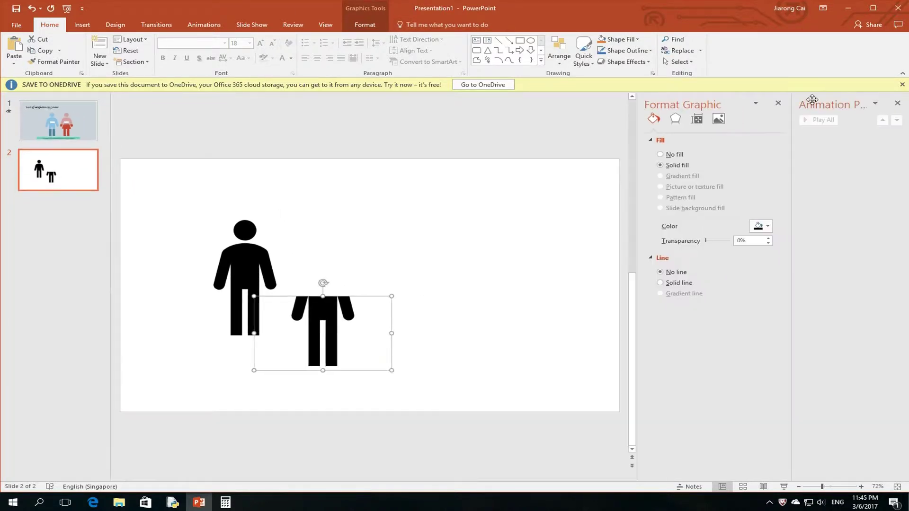
click(759, 227)
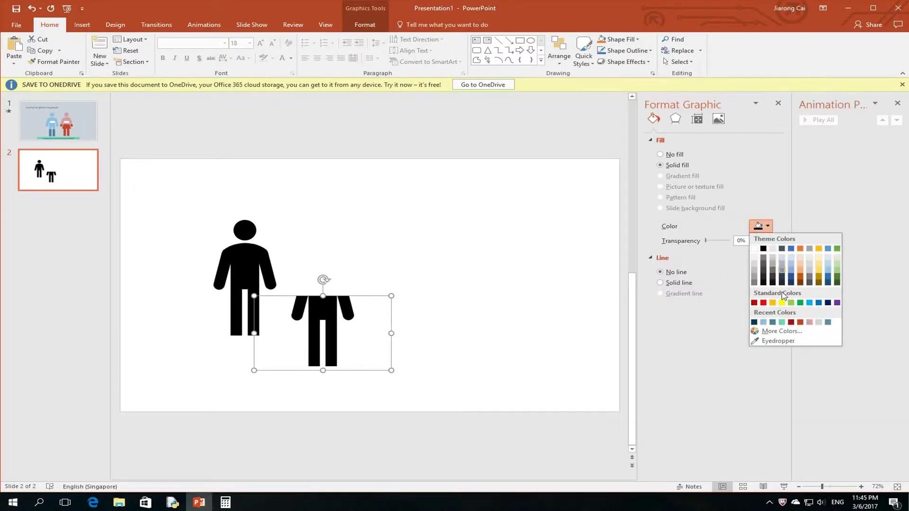
click(754, 323)
click(268, 270)
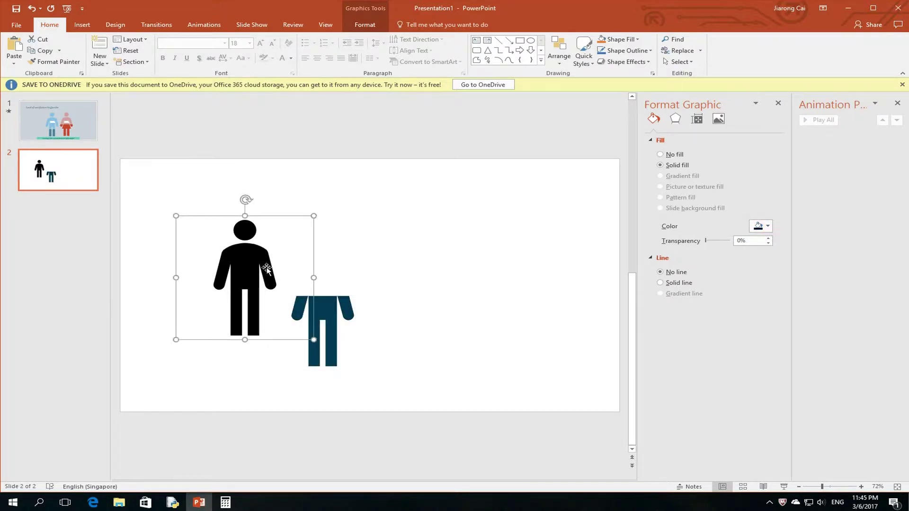
click(762, 227)
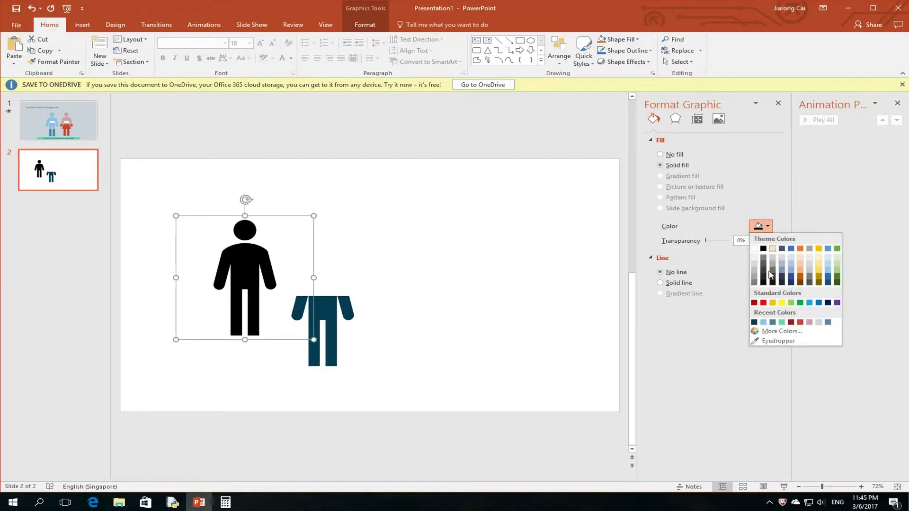
click(763, 323)
Step: Lay the navy cropped piece over the light-blue figure's lower body
click(450, 324)
click(288, 313)
drag(289, 312, 210, 282)
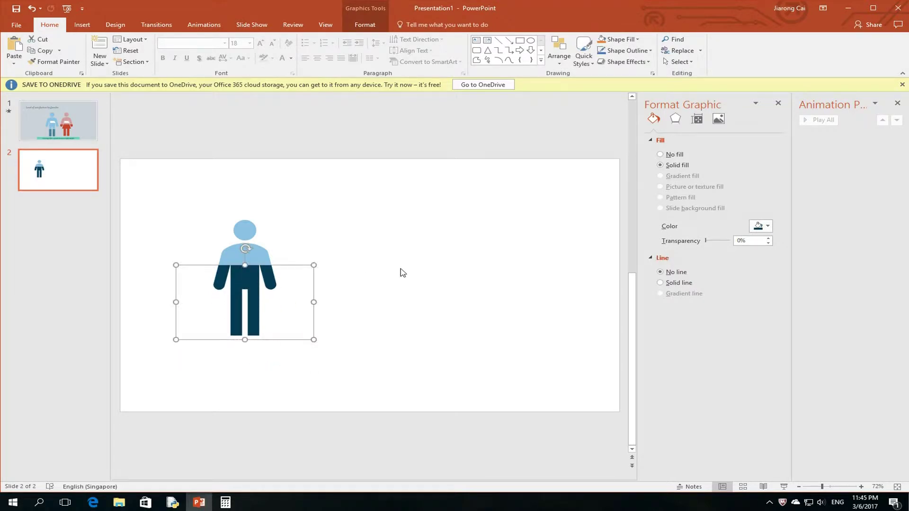
click(402, 273)
click(82, 24)
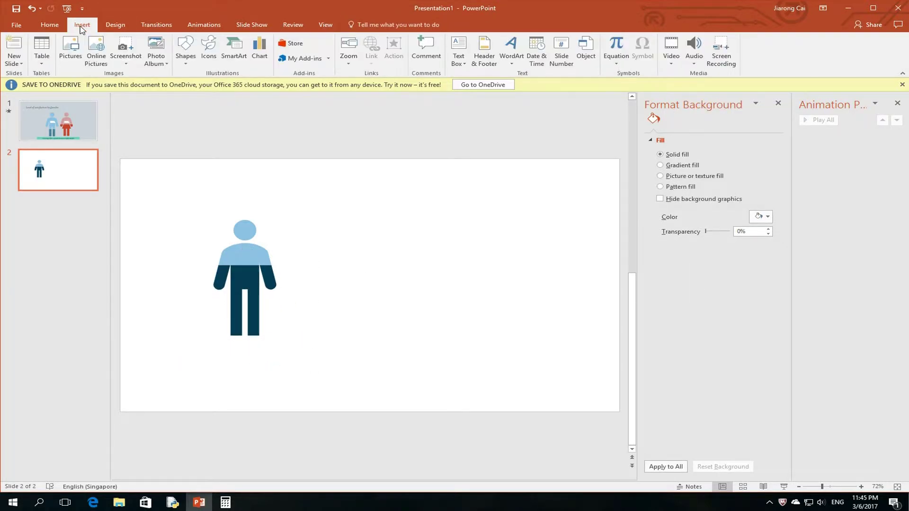
Step: Add a text box reading 56% beside the person icon
click(185, 47)
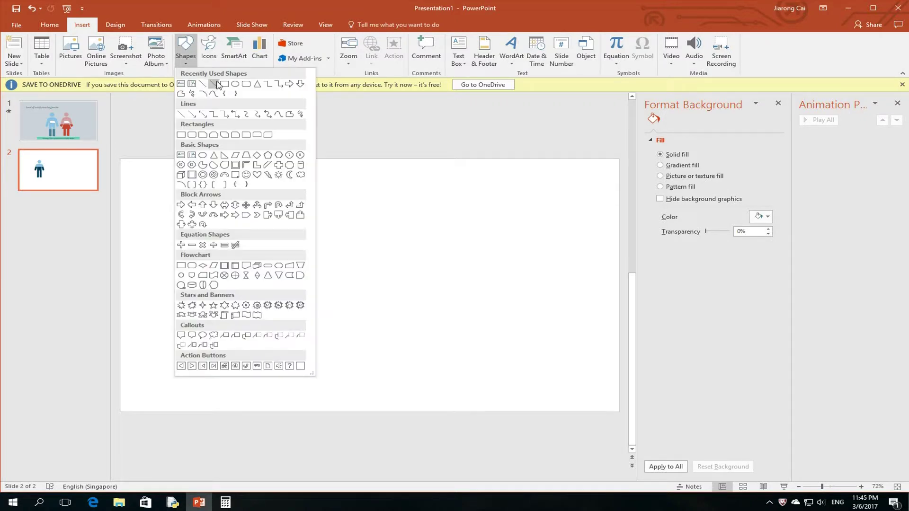
click(181, 84)
drag(338, 212, 393, 235)
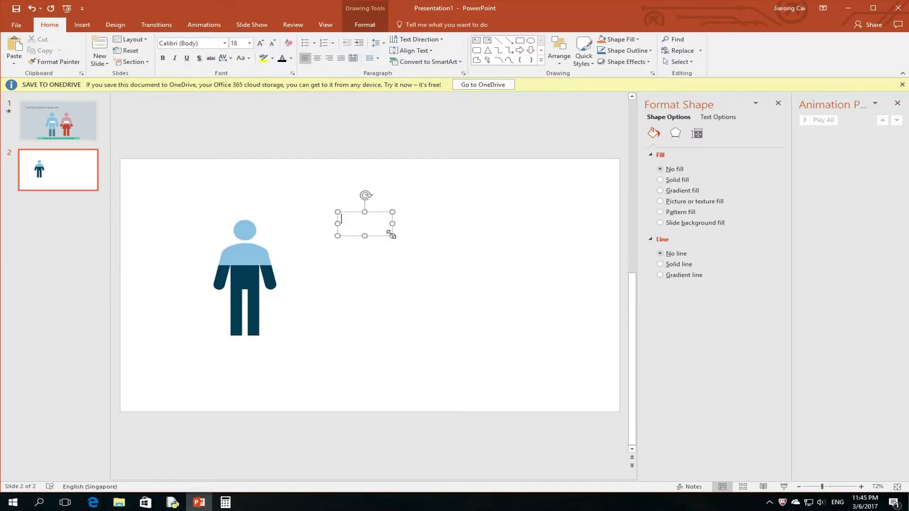
text(5)
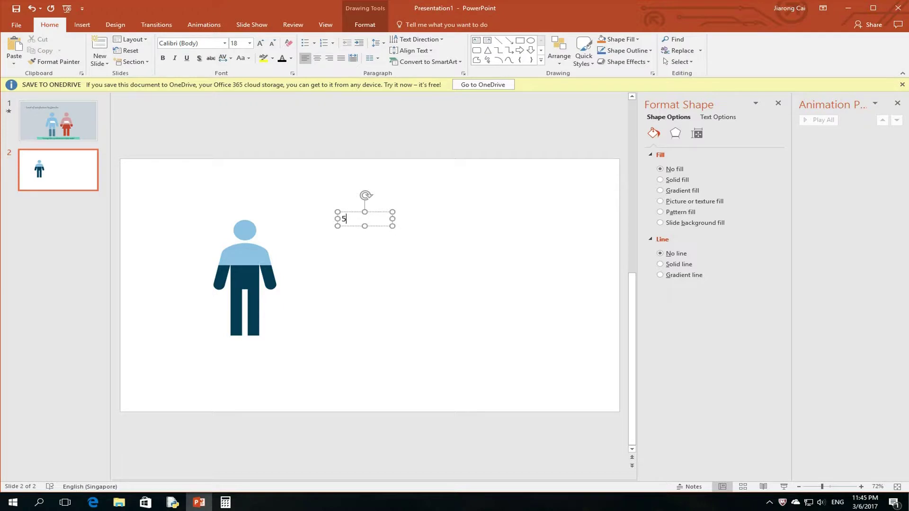
text(6%)
Step: Make four more copies of the 56% label further down and select the upper four
drag(381, 216, 366, 246)
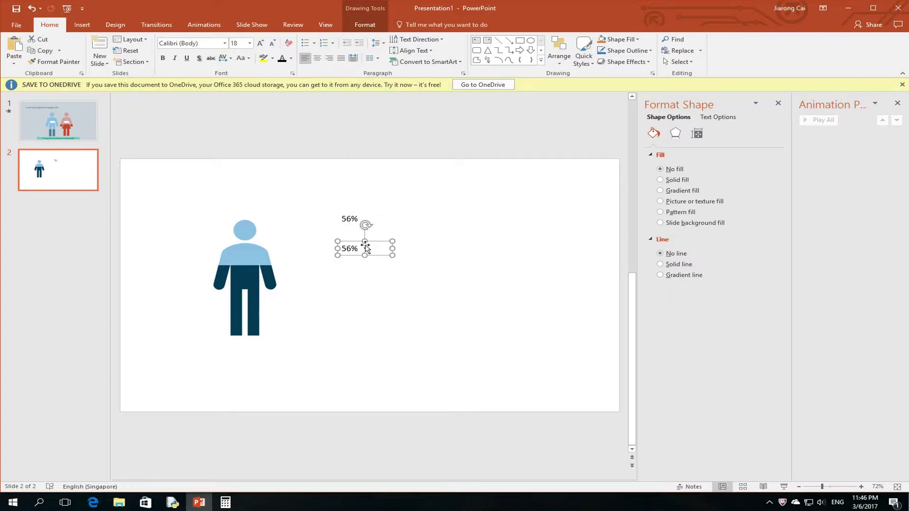
key(ctrl+v)
drag(379, 232, 399, 222)
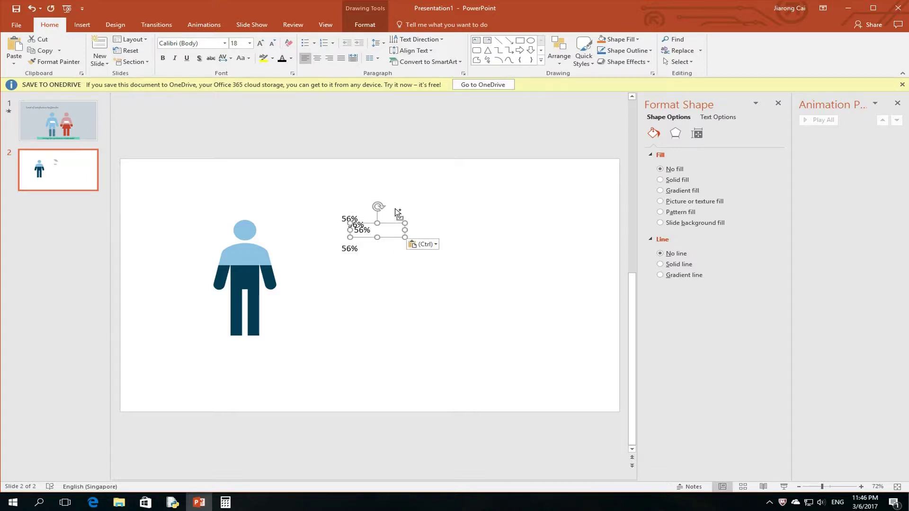
key(ctrl+v)
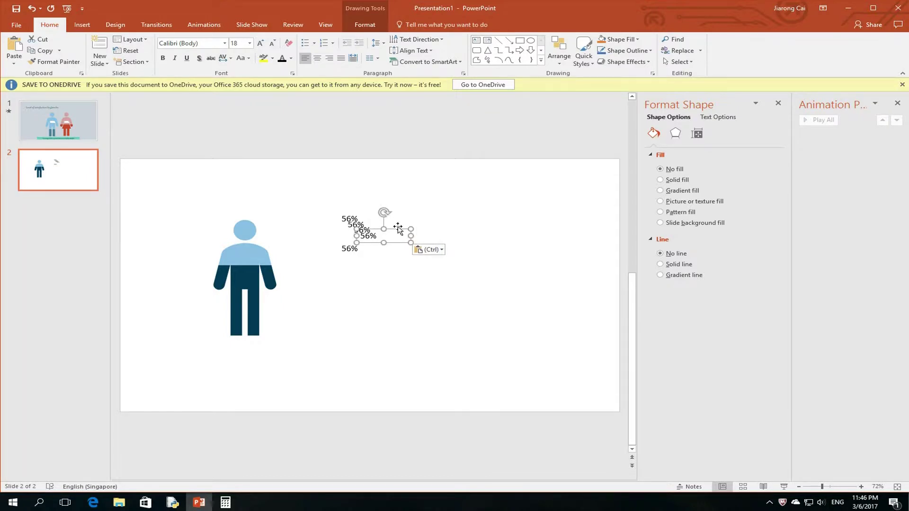
mouse_move(402, 235)
mouse_down()
mouse_move(398, 294)
mouse_move(360, 301)
mouse_up()
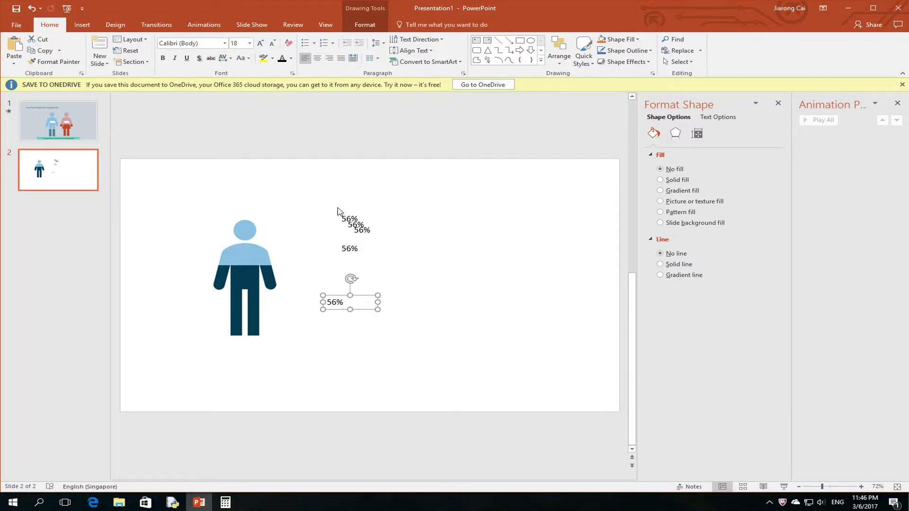
drag(324, 204, 400, 358)
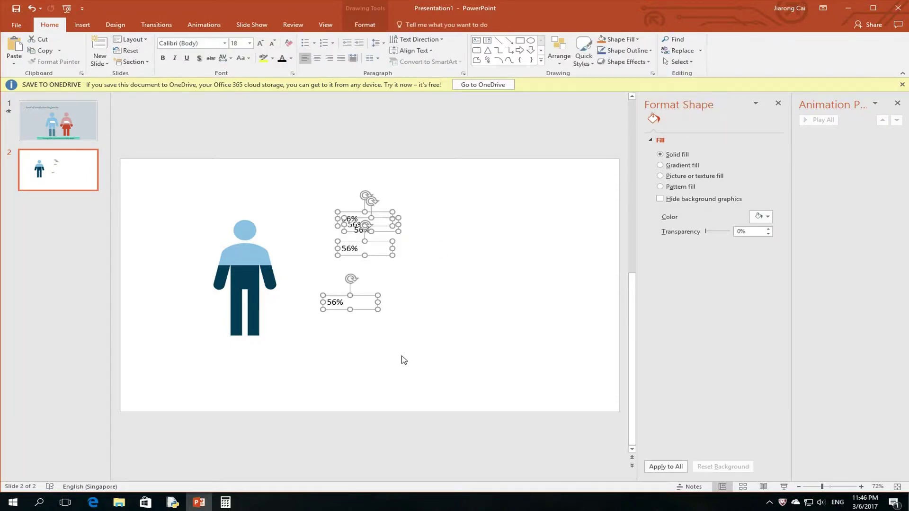
Step: Distribute the selected labels evenly top to bottom
click(360, 28)
click(711, 42)
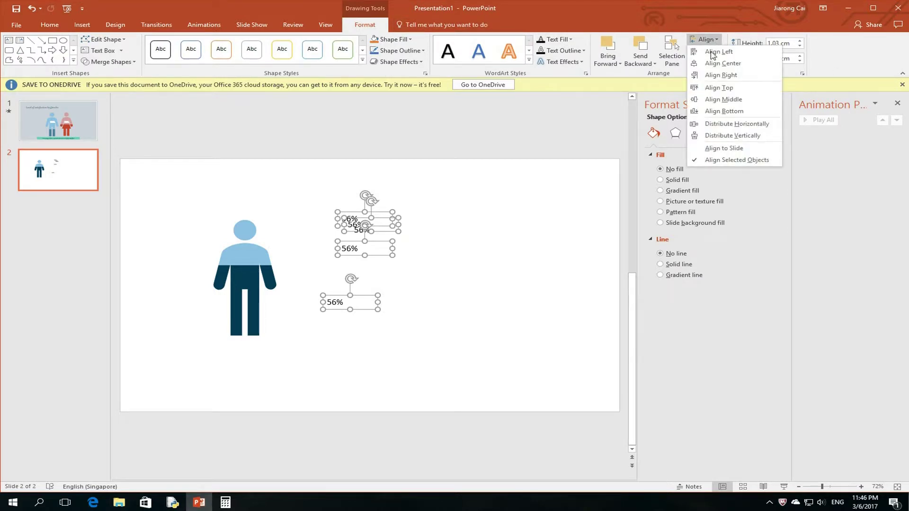
click(711, 141)
click(439, 275)
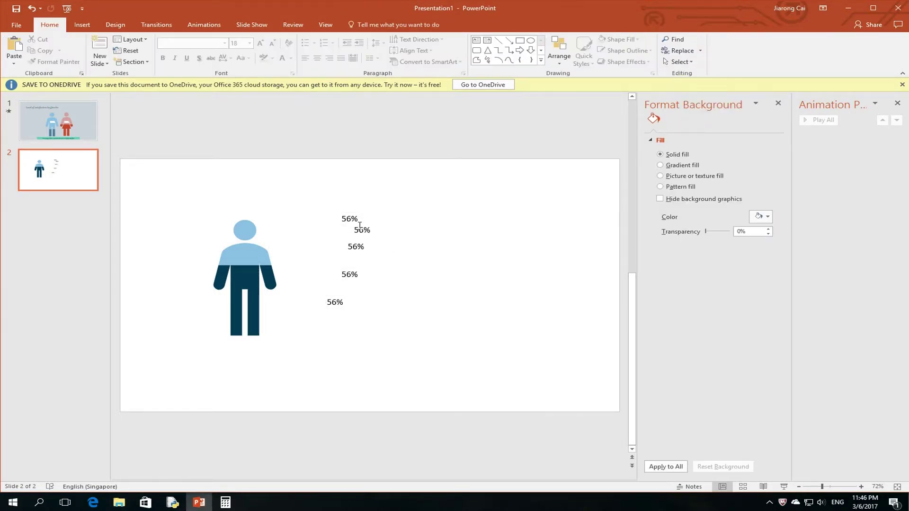
Step: Change the lower labels to read 57%, 58%, 59% and 60%
click(352, 219)
click(362, 231)
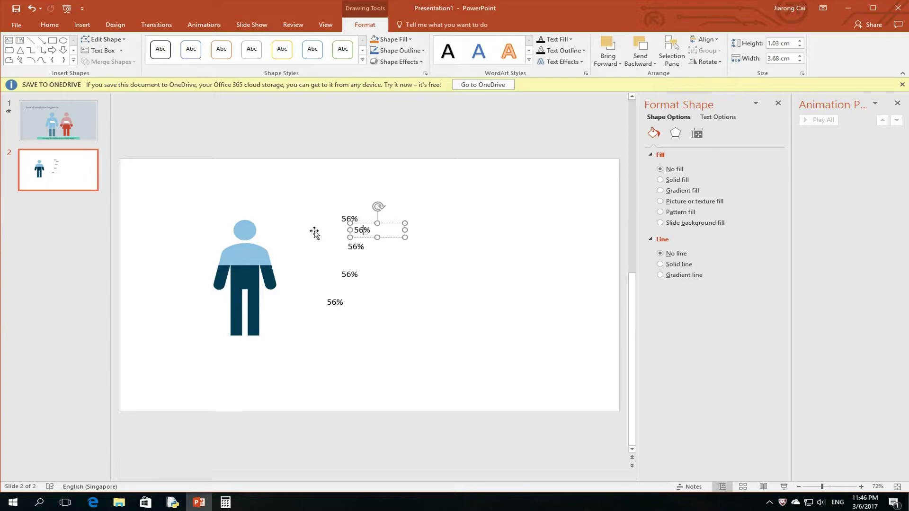
text(57)
click(358, 246)
key(BackSpace)
text(8)
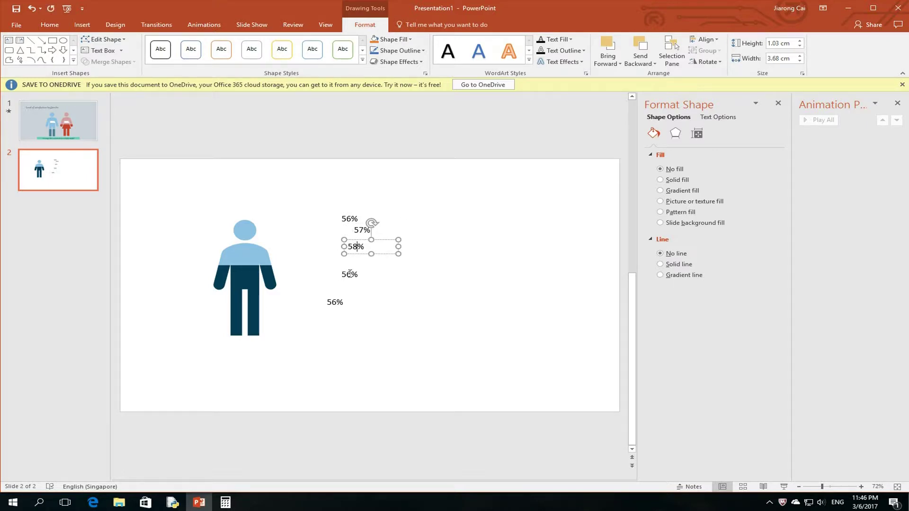
click(350, 274)
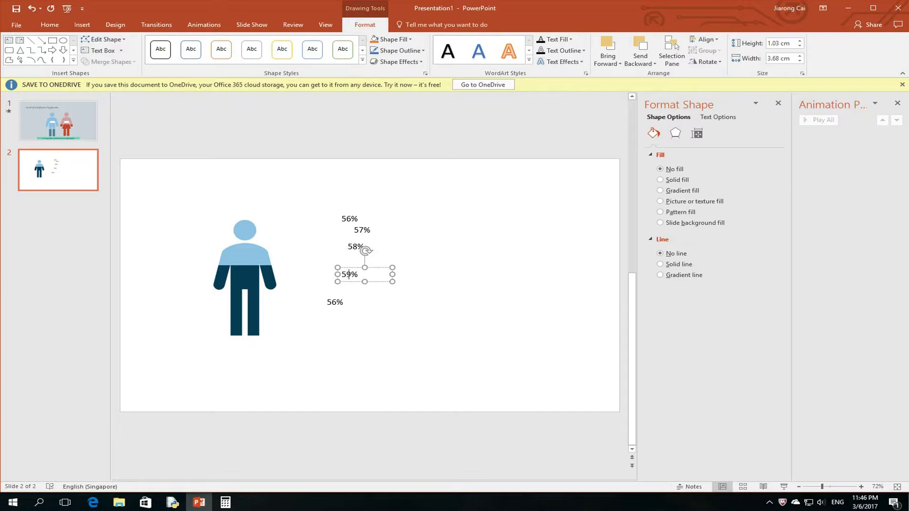
click(338, 302)
key(BackSpace)
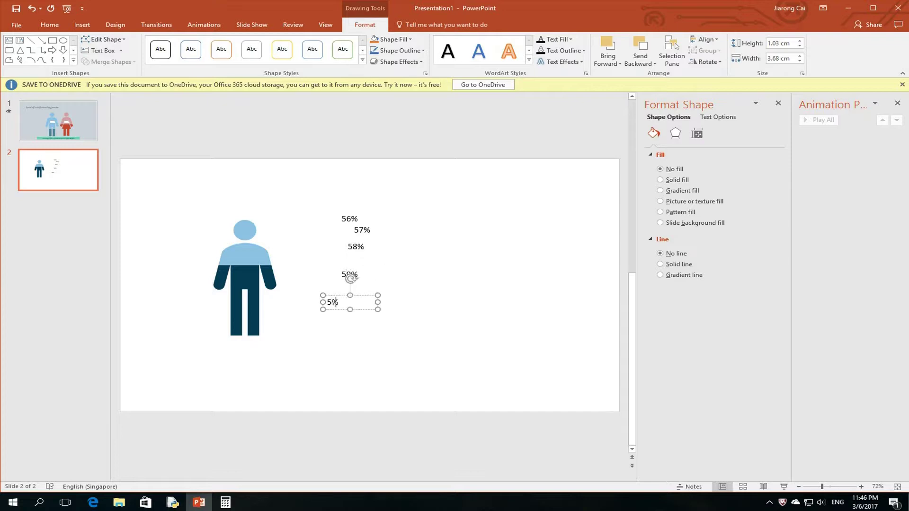
text(60)
click(325, 205)
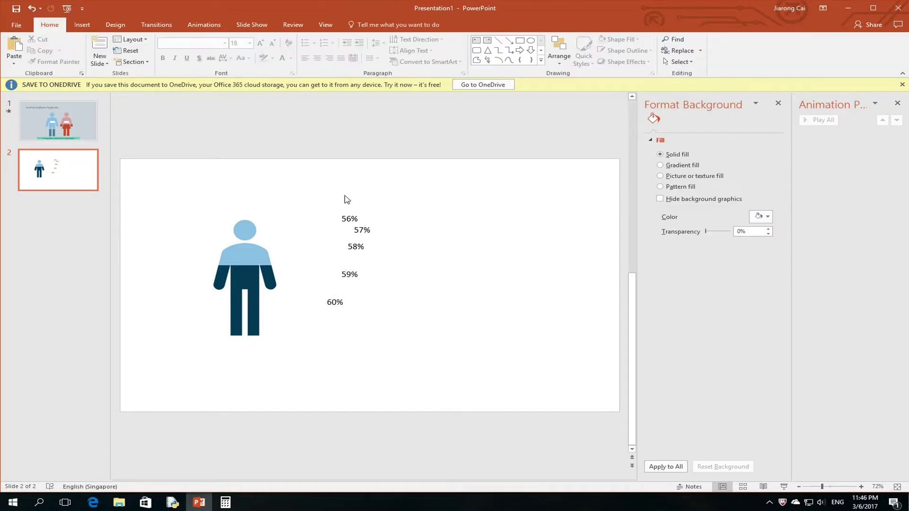
Step: Move the 60% label up to sit just under 59%
click(341, 298)
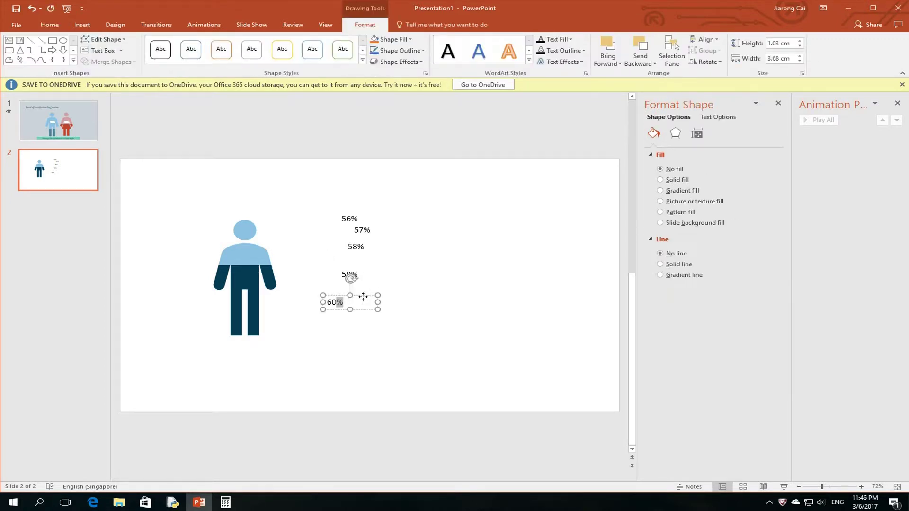
drag(361, 300, 382, 293)
click(359, 214)
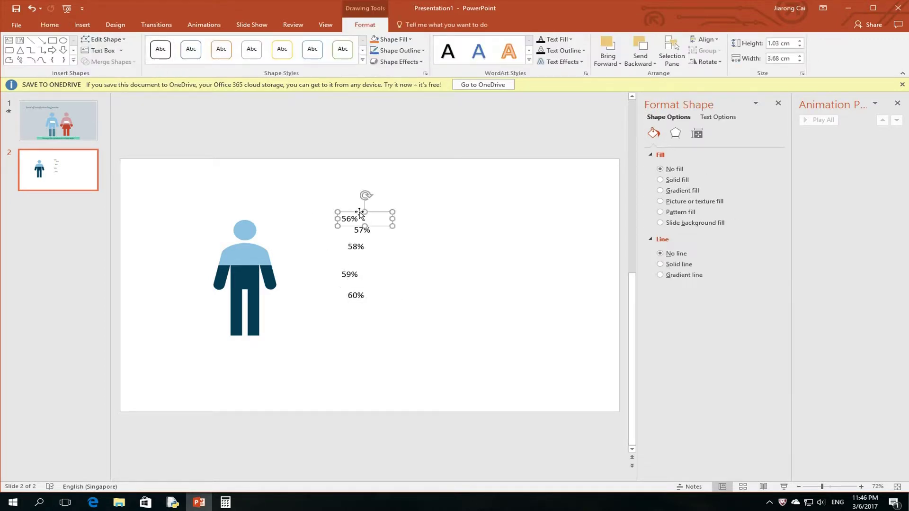
click(209, 25)
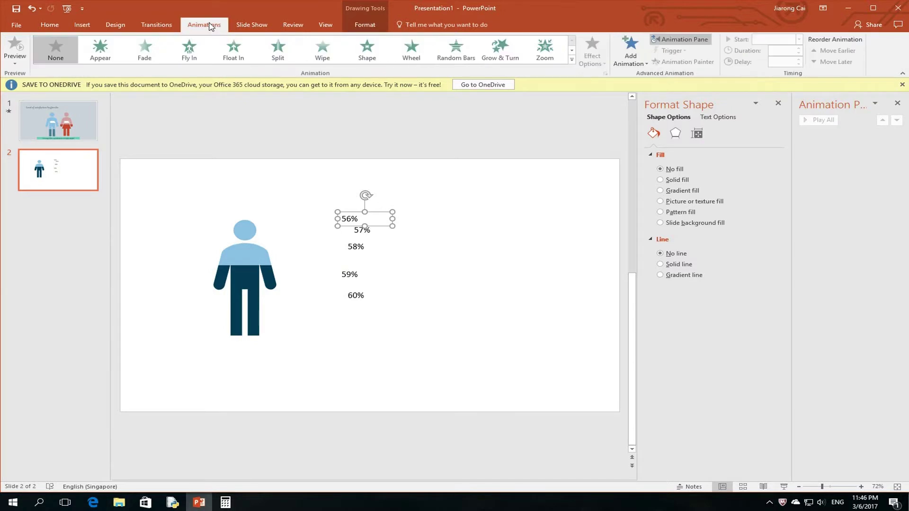
Step: Give the 56% label an Appear entrance and a Disappear exit animation
click(637, 51)
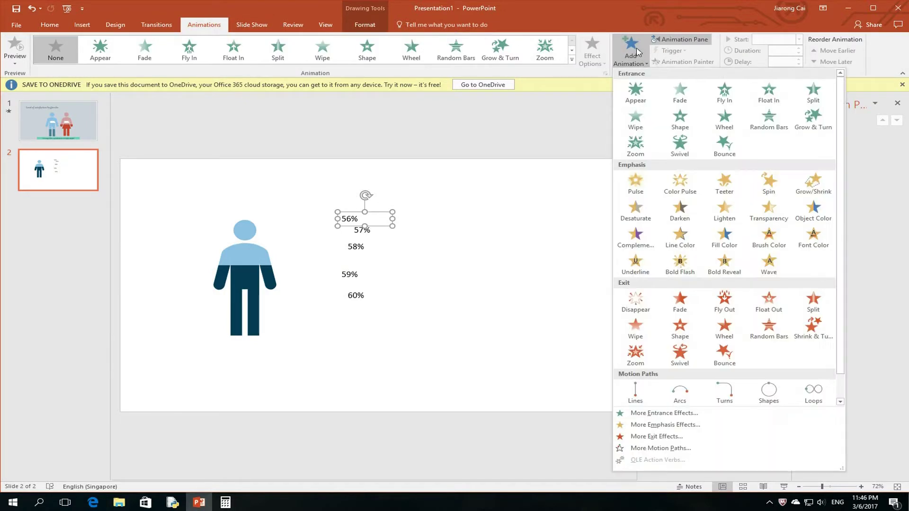
click(648, 84)
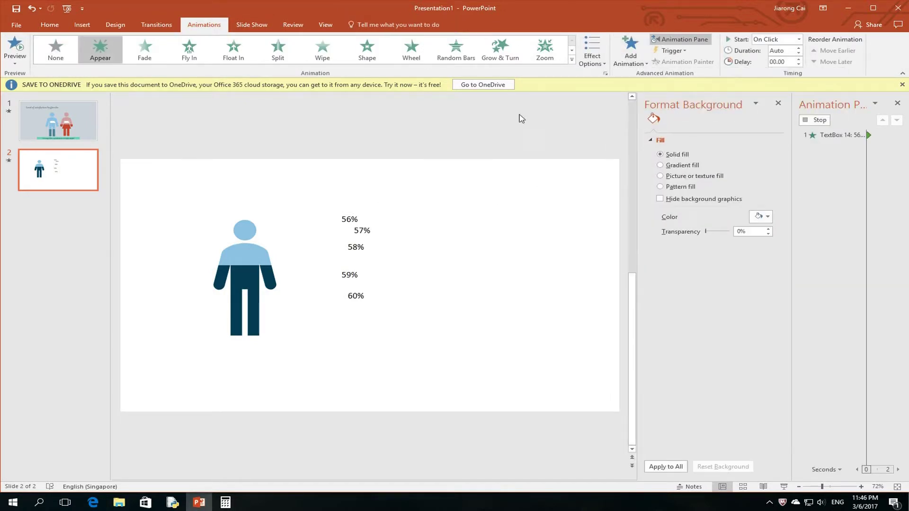
click(630, 51)
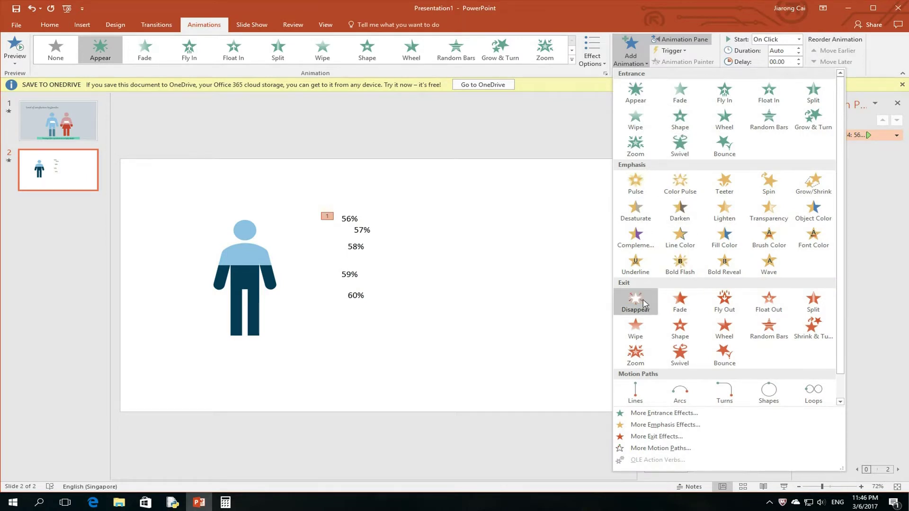
click(635, 303)
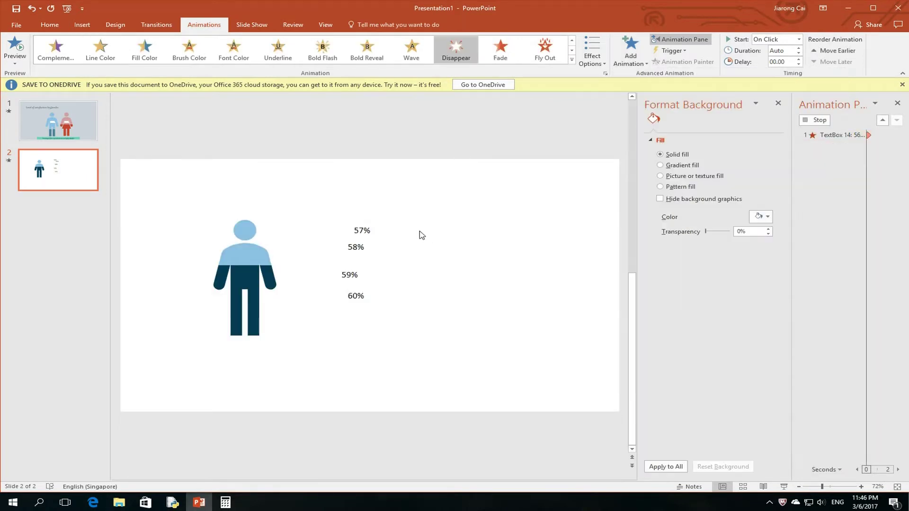
Step: Copy those animations onto the 57%–60% labels with Animation Painter, then delete 60%'s exit
click(389, 224)
click(342, 218)
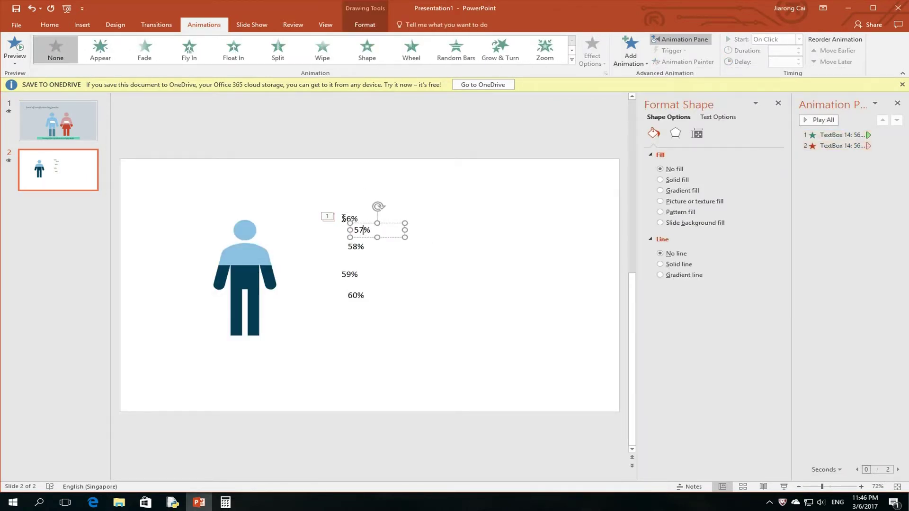
click(658, 62)
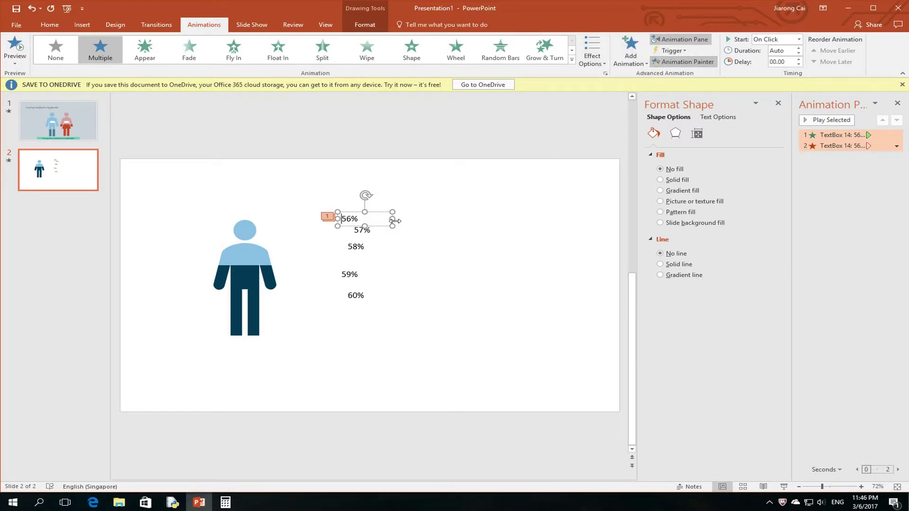
click(368, 233)
click(359, 249)
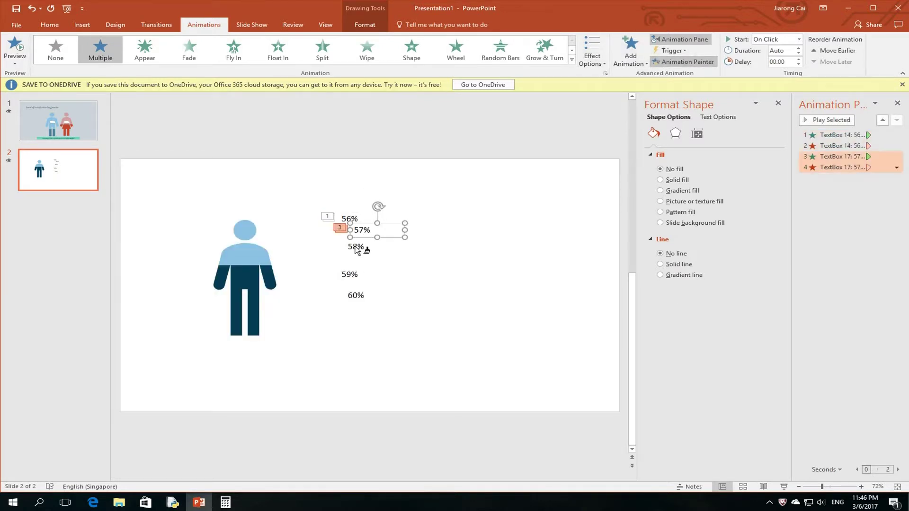
click(357, 280)
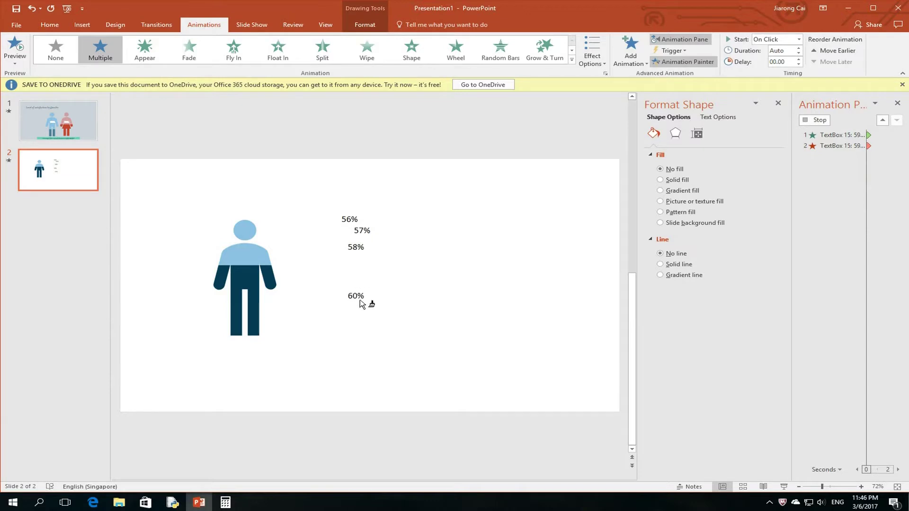
click(358, 298)
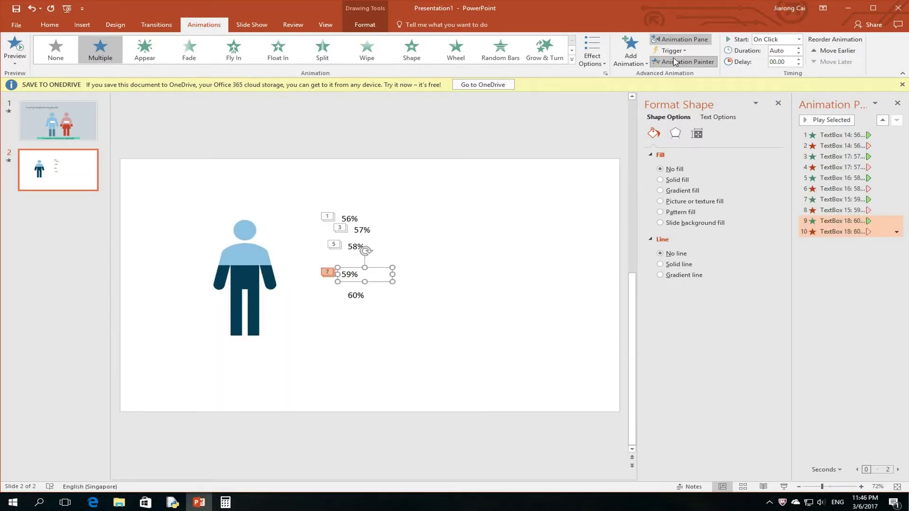
key(Escape)
click(812, 231)
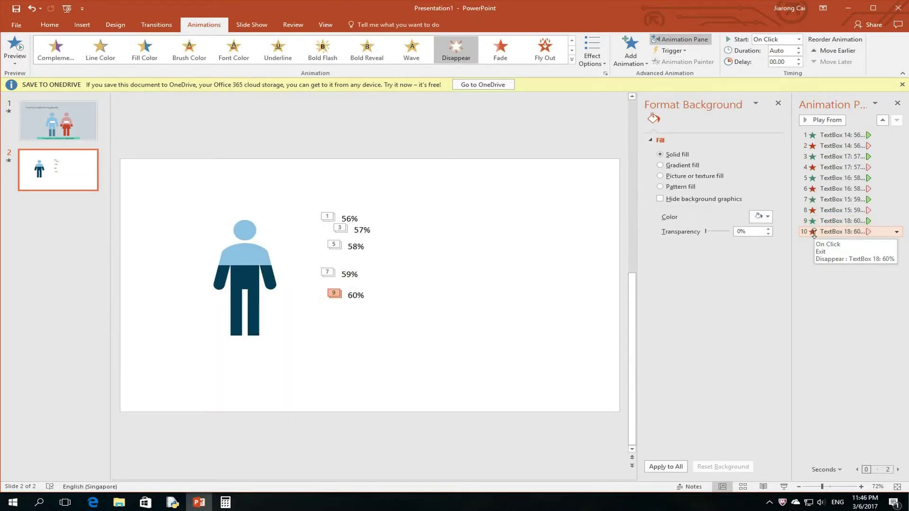
key(Delete)
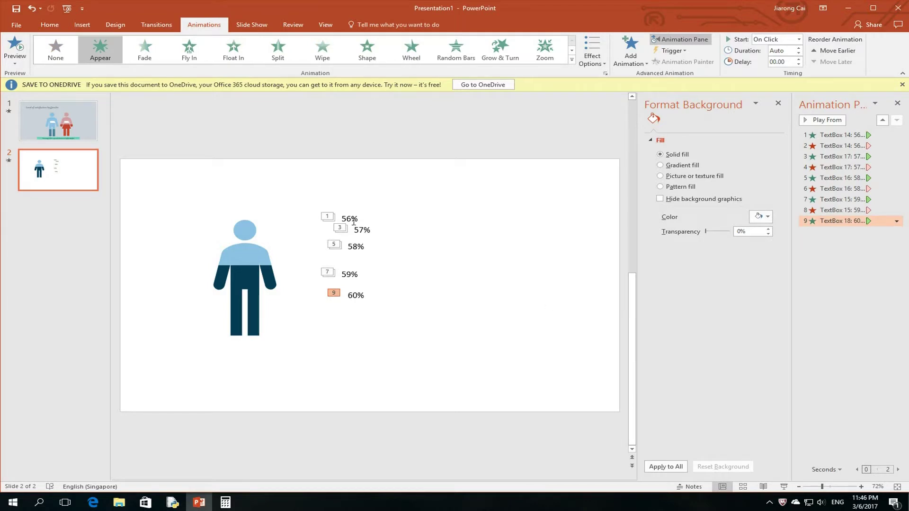
Step: Set animation entries 2 through 9 to start With Previous
click(429, 212)
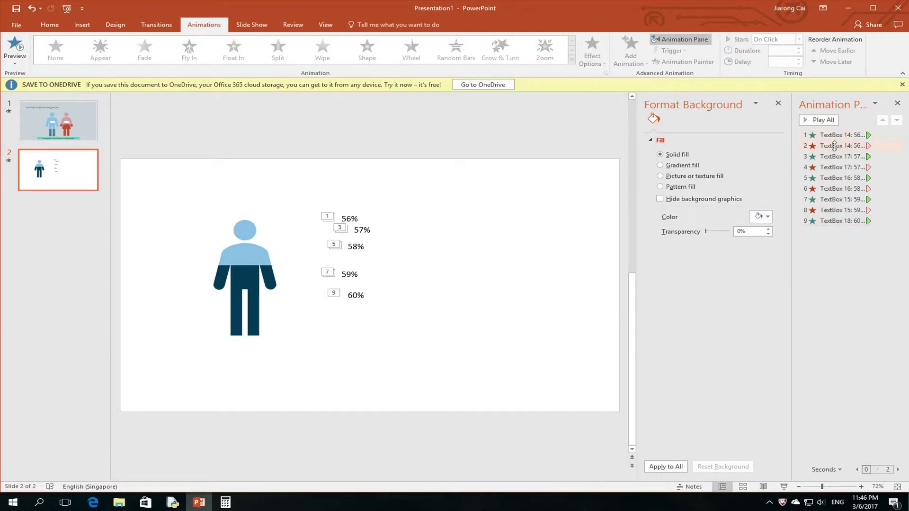
key(ctrl+a)
click(832, 221)
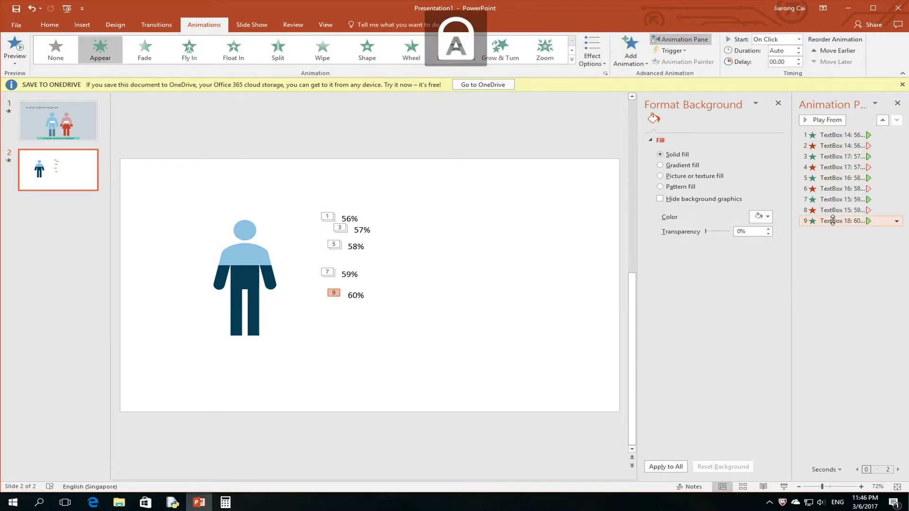
shift+click(835, 145)
click(896, 146)
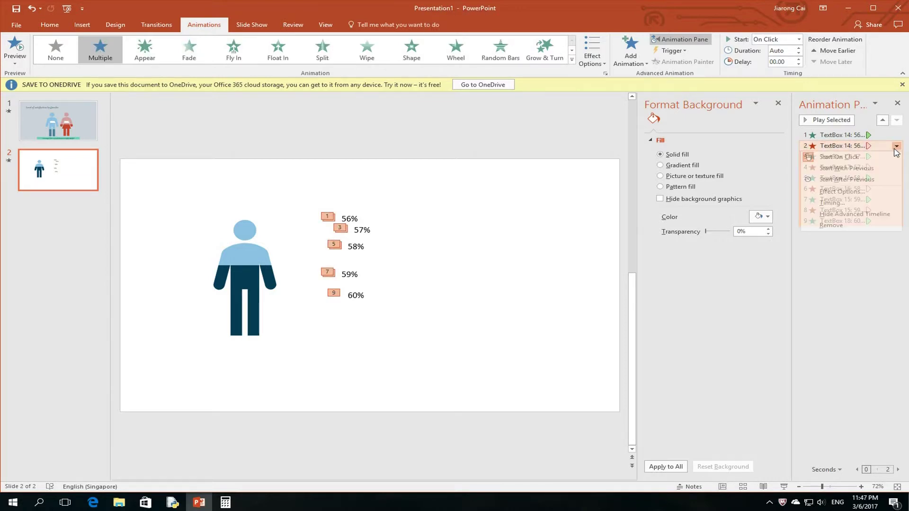
click(841, 168)
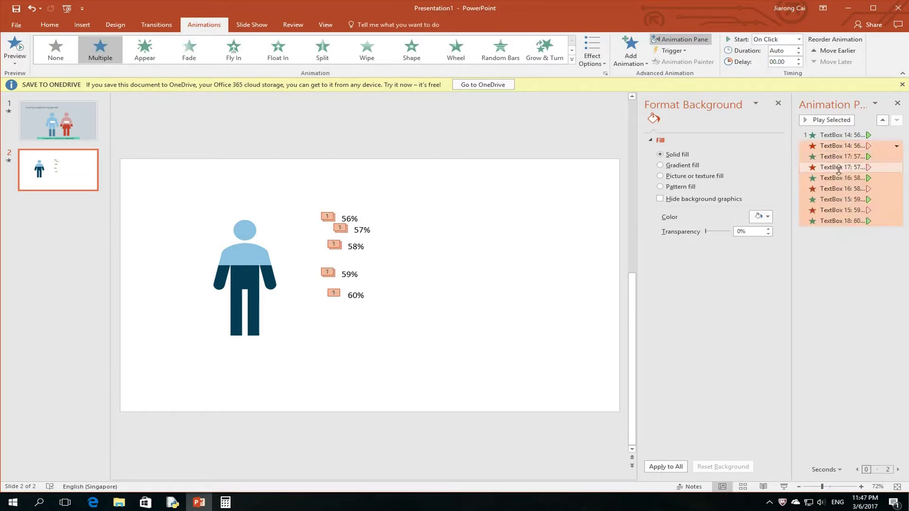
Step: Give the 57% label's appear and disappear animations delays starting at 0.12 s
click(835, 146)
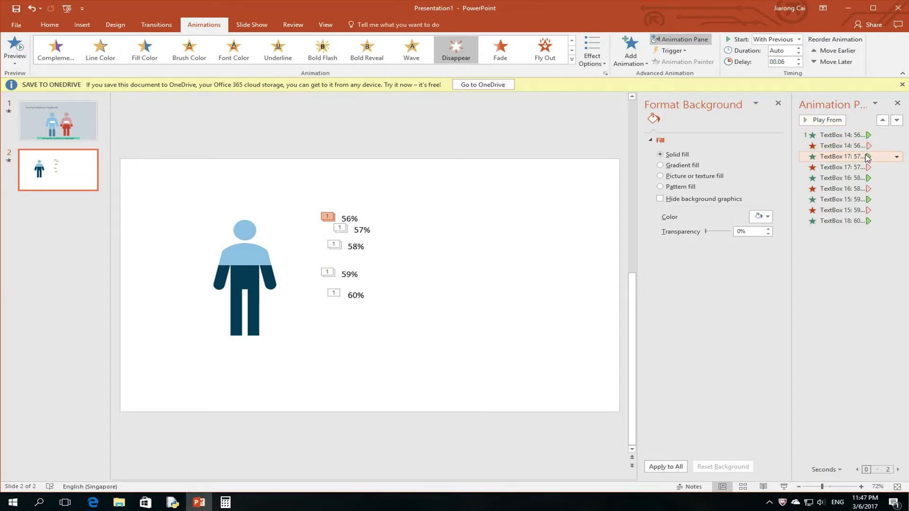
click(843, 156)
double_click(786, 62)
text(.1)
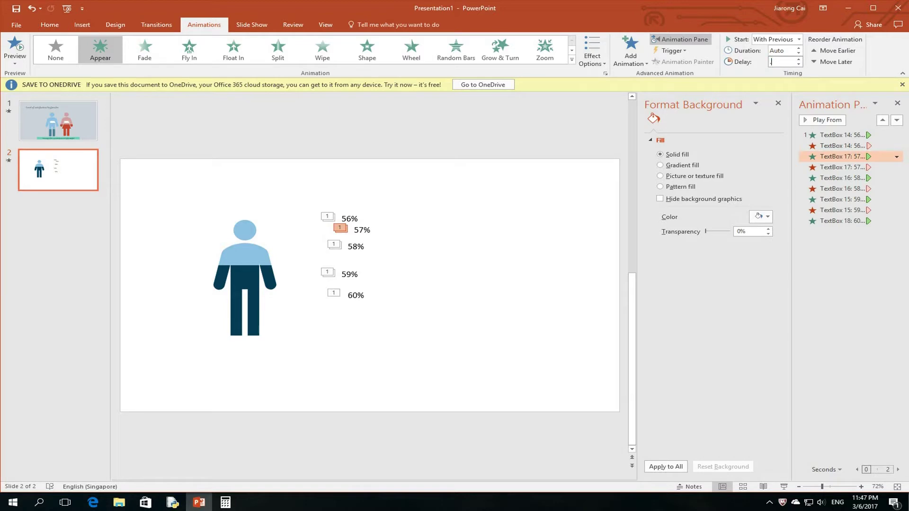
text(2)
key(Return)
click(818, 164)
double_click(786, 62)
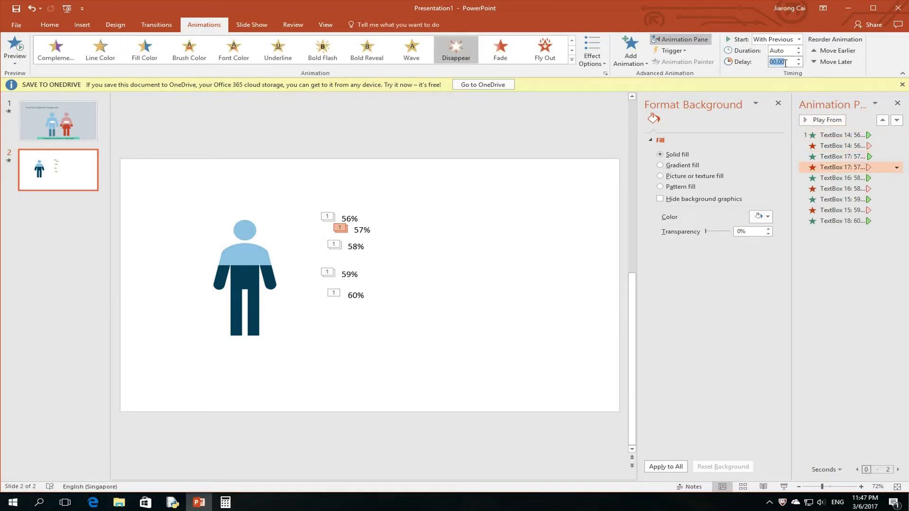
text(.)
Step: Set increasing delays on the 58%, 59% and 60% label animations, up to 0.48 s
click(852, 179)
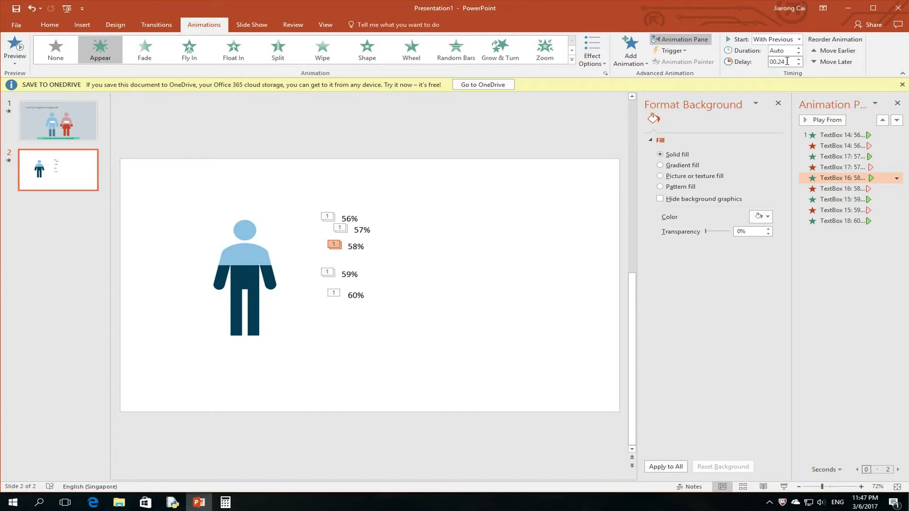
click(843, 189)
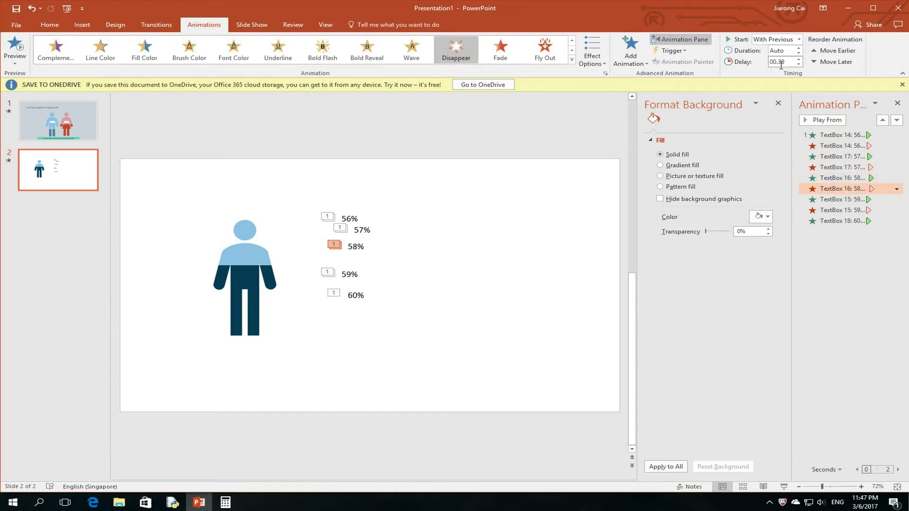
click(852, 199)
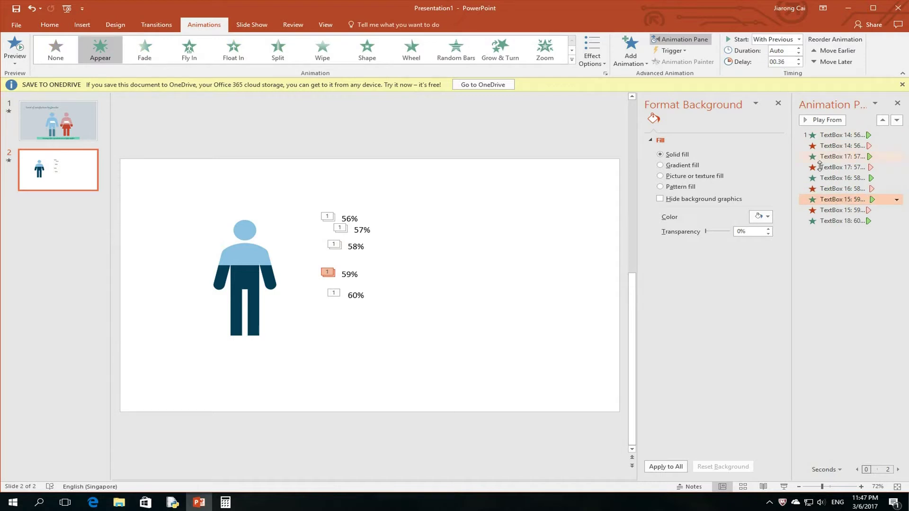
click(835, 210)
double_click(787, 62)
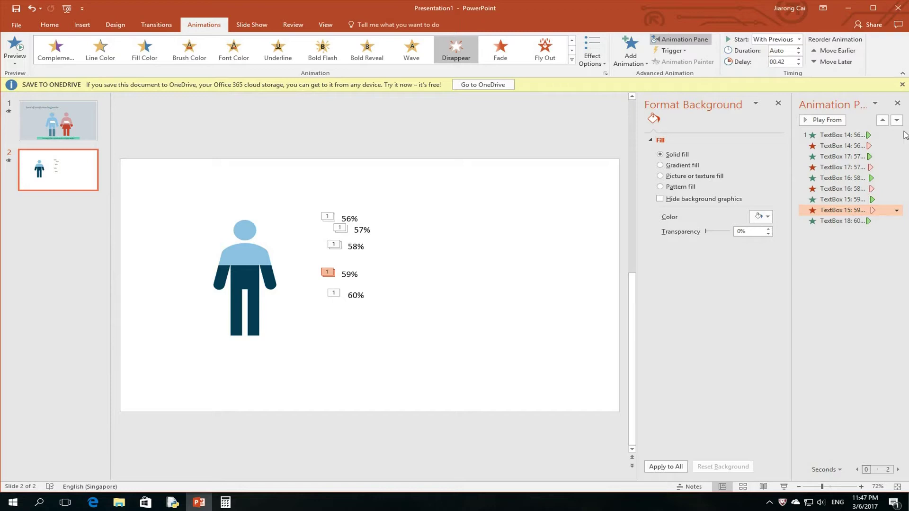
click(839, 221)
drag(771, 62, 791, 65)
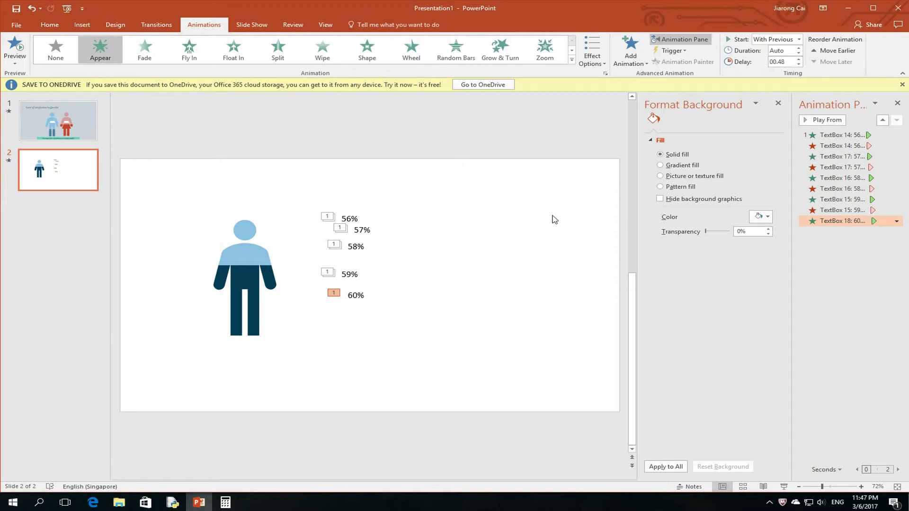
Step: Preview the slide's count-up animation with Play All
click(527, 205)
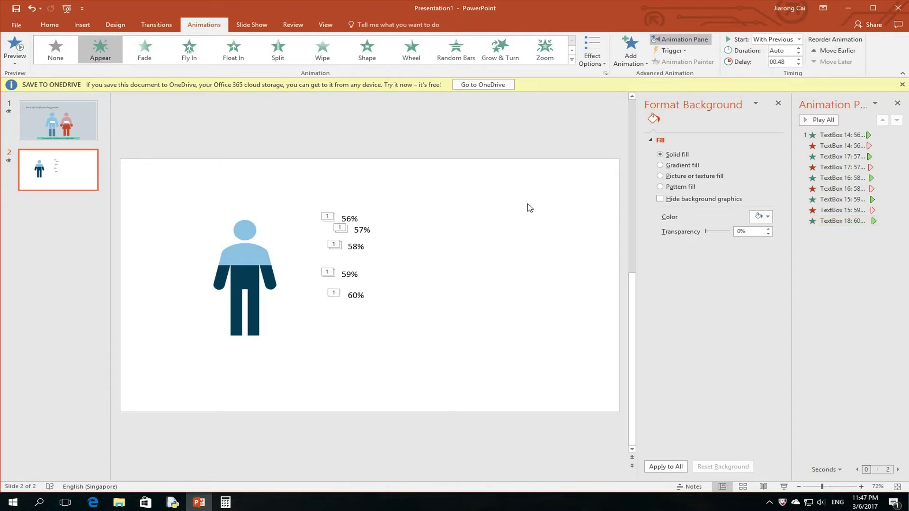
click(824, 125)
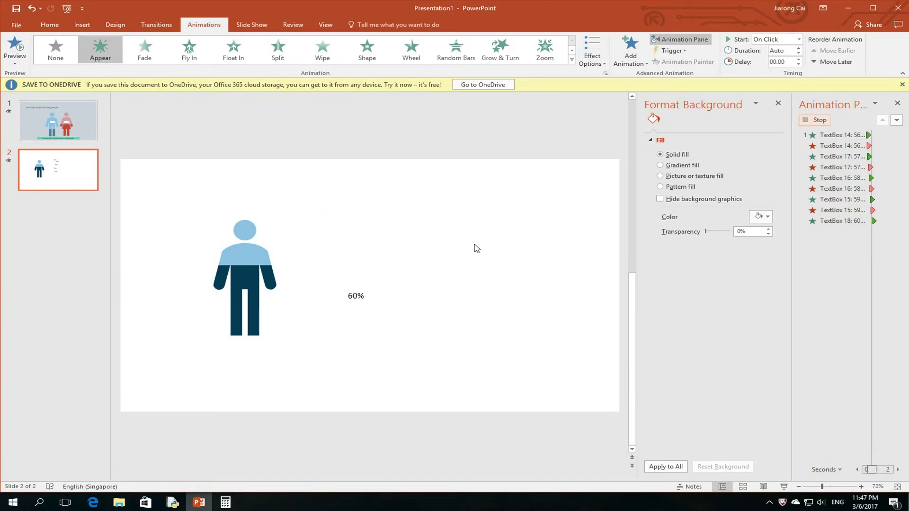
drag(310, 196, 395, 334)
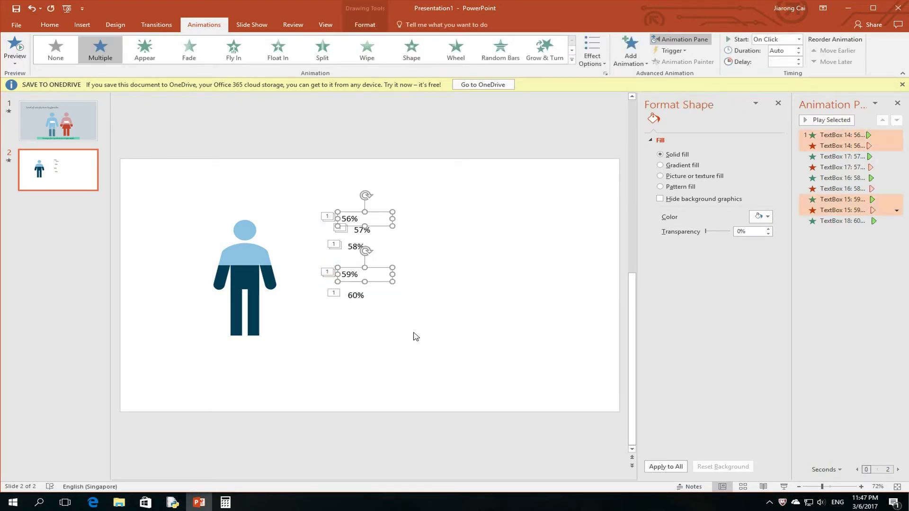
Step: Center- and middle-align the five percentage labels into one stack and narrow them to 1.82 cm
drag(299, 180, 498, 370)
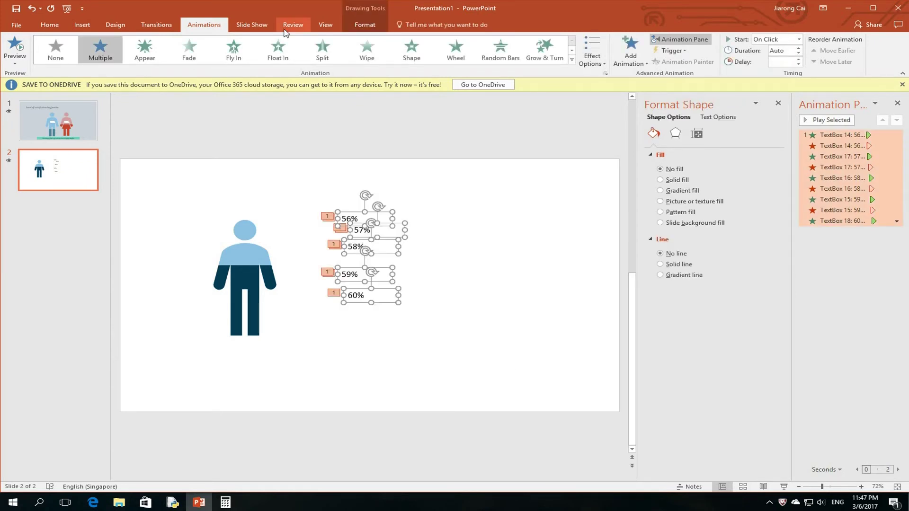
click(360, 24)
click(717, 40)
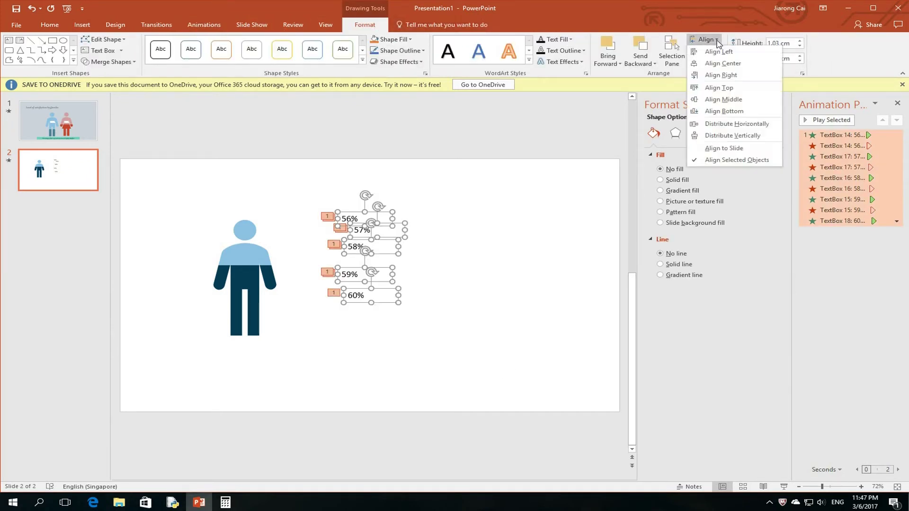
click(723, 63)
click(716, 40)
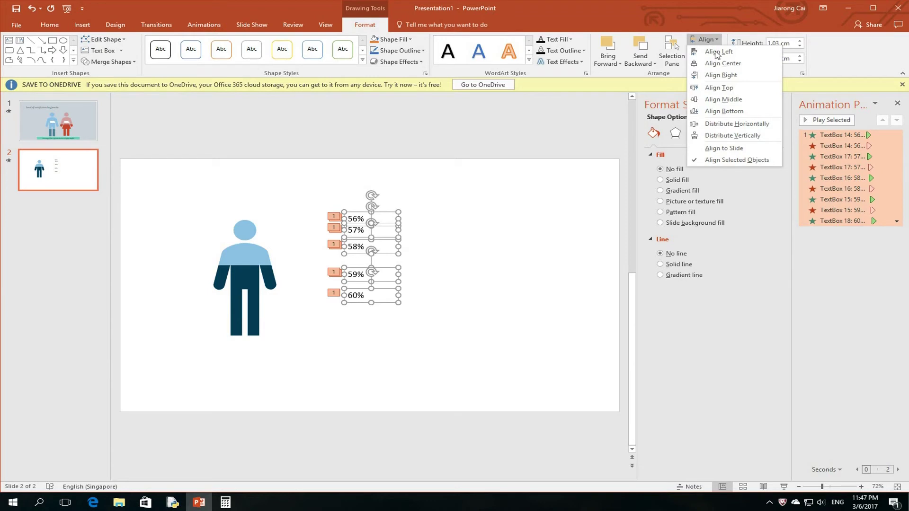
click(727, 100)
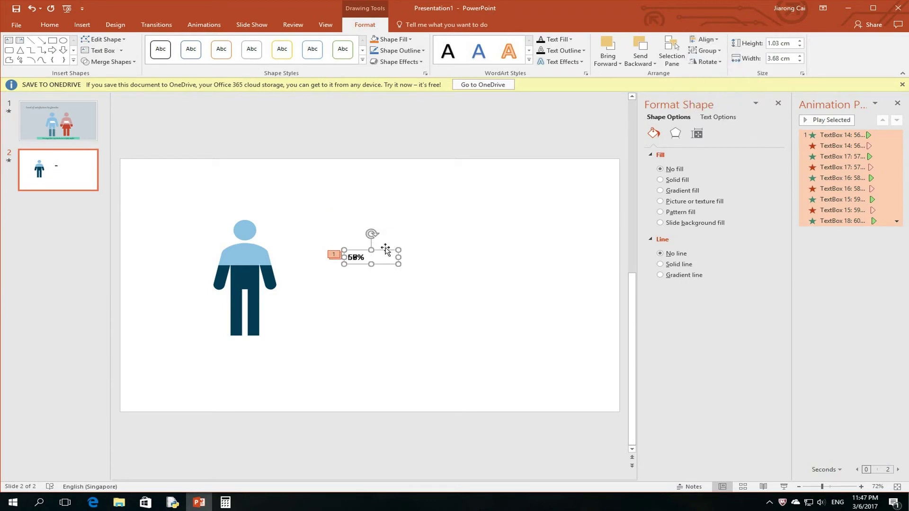
drag(394, 259, 370, 258)
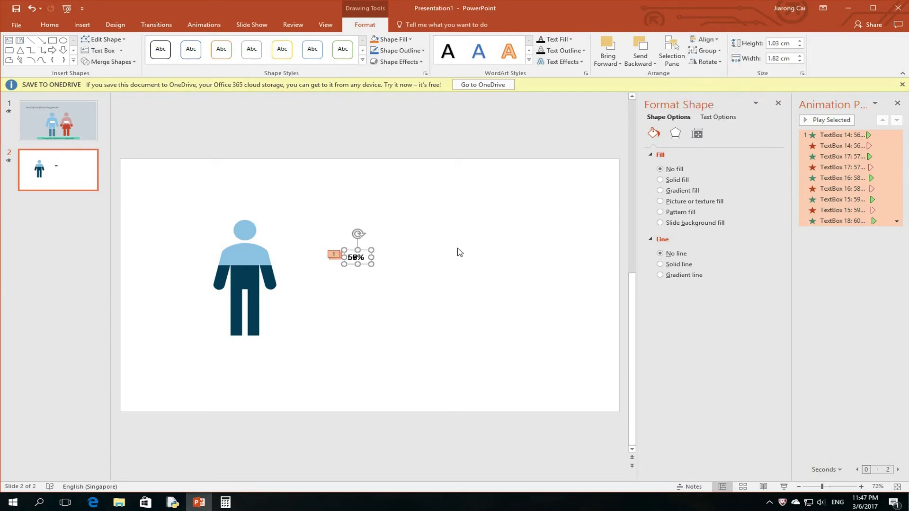
click(247, 274)
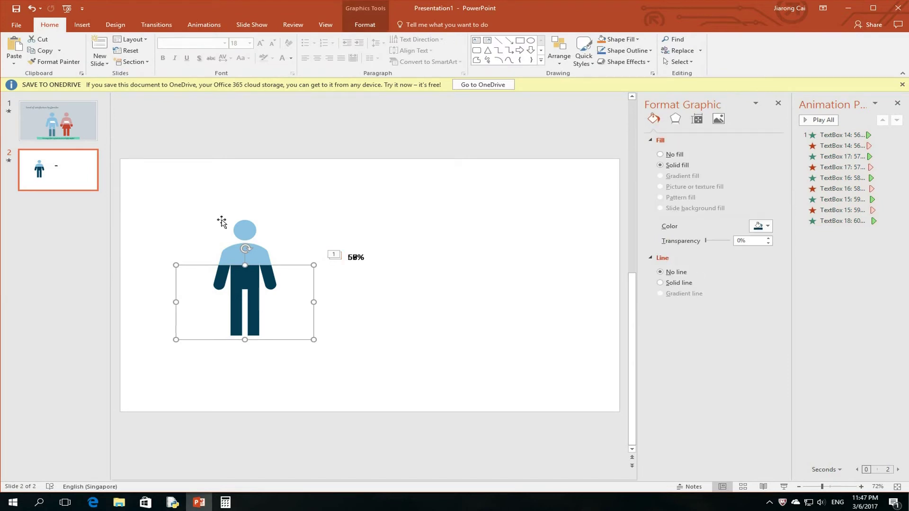
Step: Give the person figure a Fade entrance and its dark lower body a Wipe entrance
shift+click(237, 239)
click(190, 26)
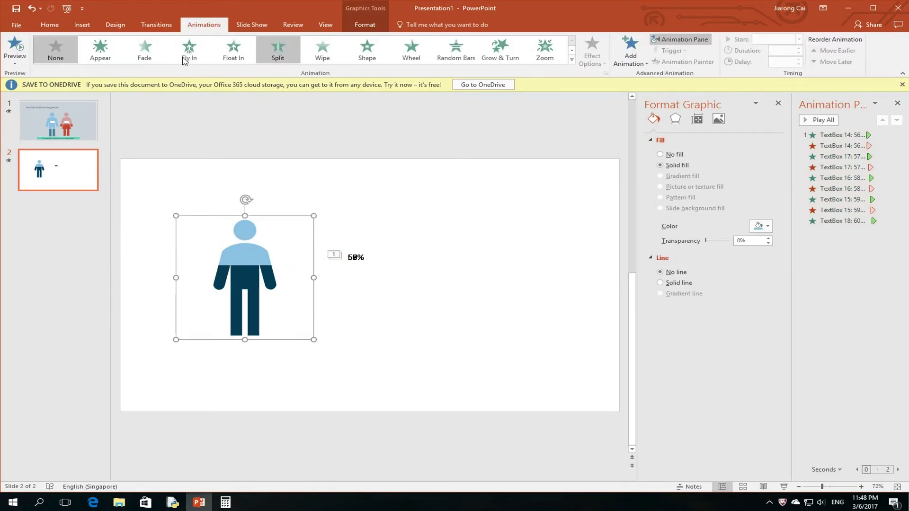
click(144, 49)
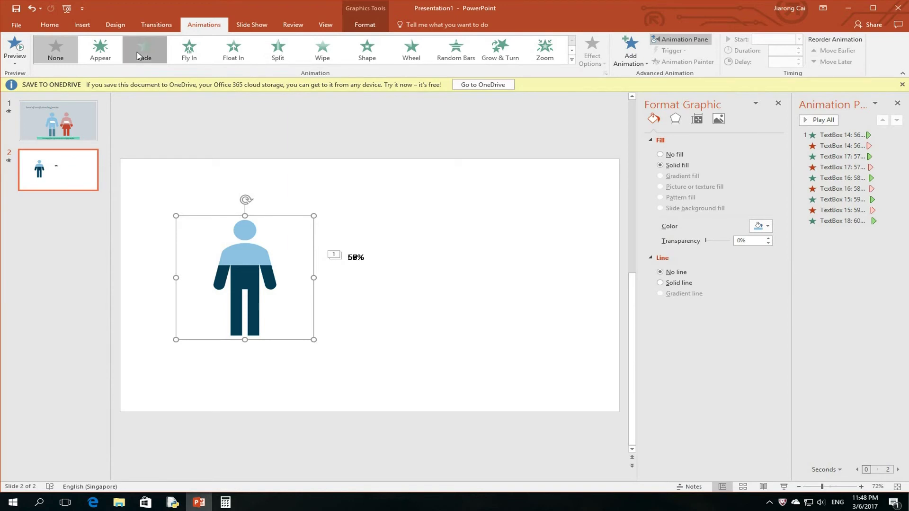
click(256, 287)
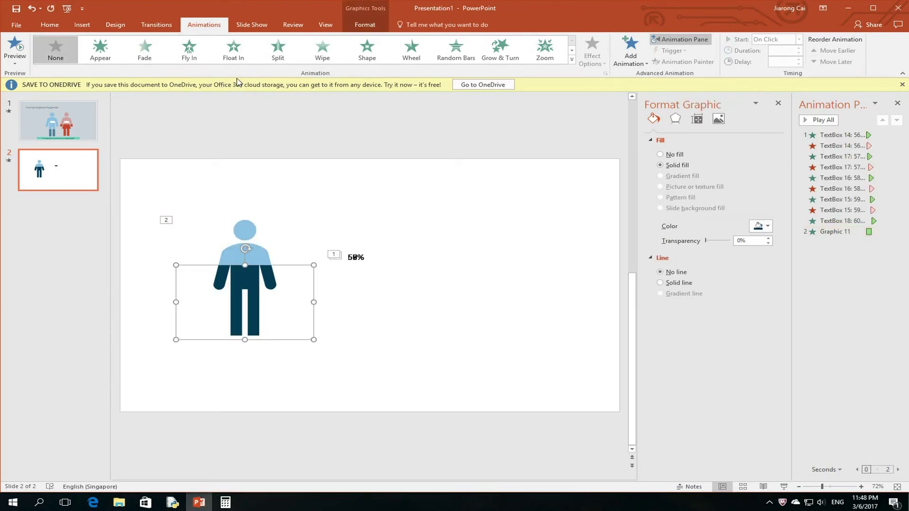
click(322, 49)
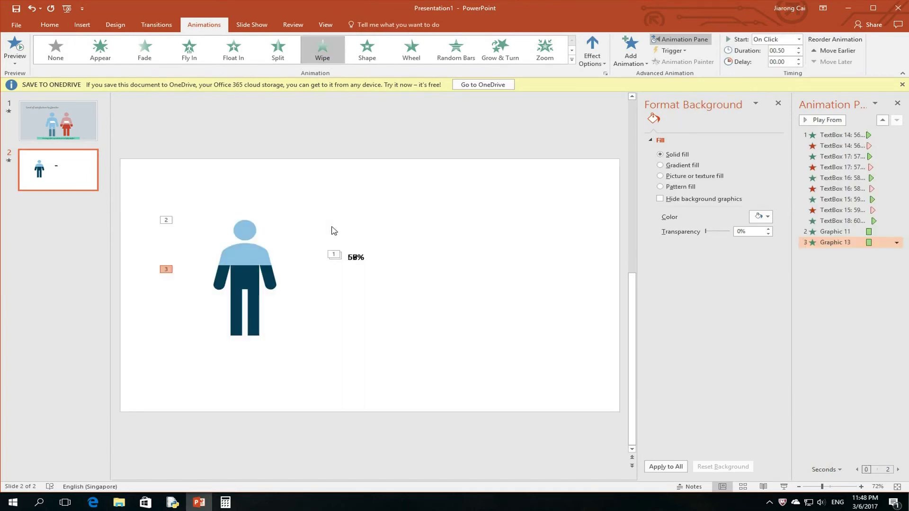
Step: Move the stacked percentage labels onto the figure's chest and select the Graphic 11 and Graphic 13 animations
drag(331, 227, 381, 305)
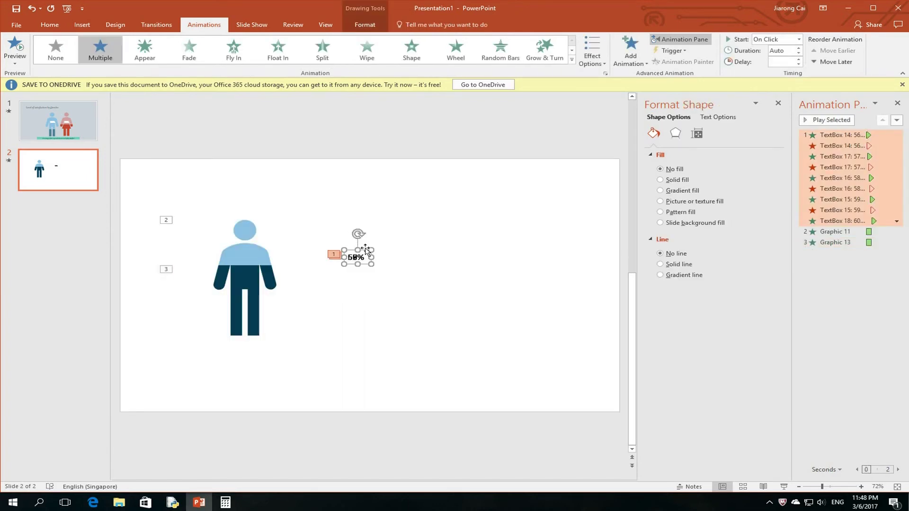
drag(365, 250, 254, 251)
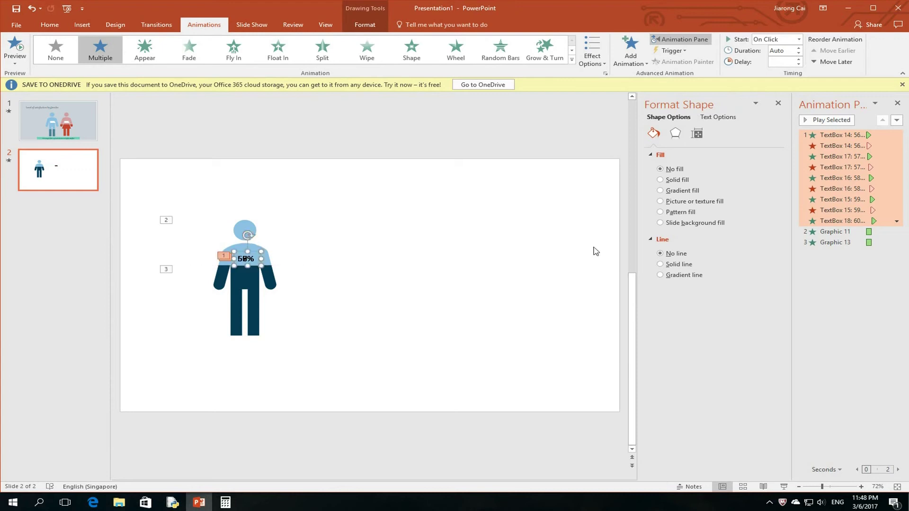
click(840, 233)
key(Caps_Lock)
click(842, 238)
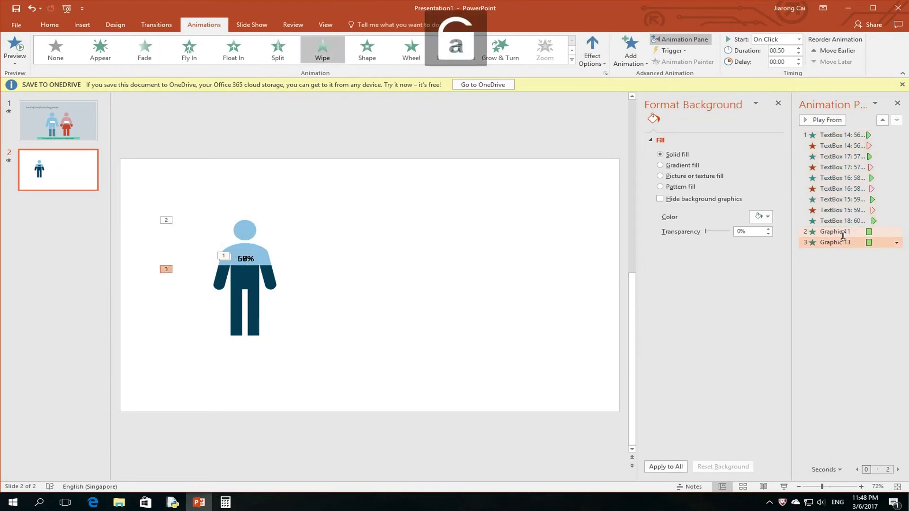
ctrl+click(841, 233)
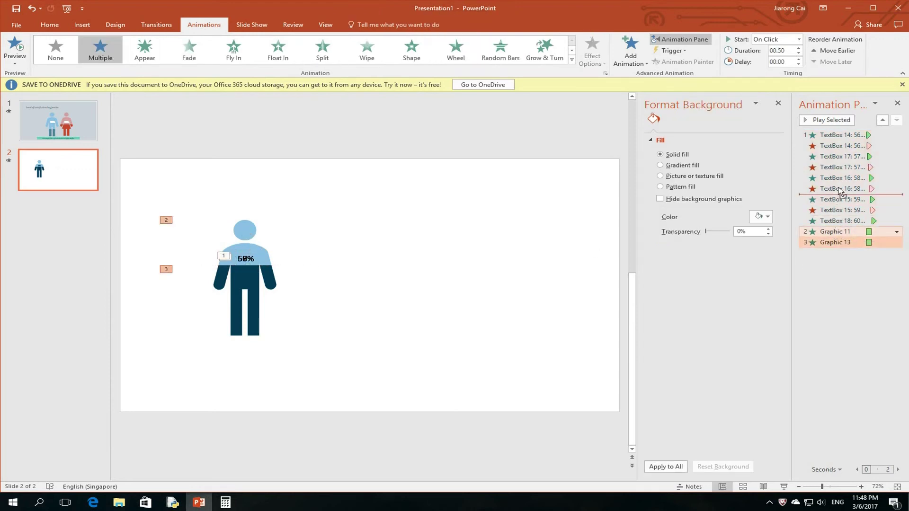
Step: Move both figure animations to the top of the Animation Pane and set the first label to With Previous
drag(836, 233, 834, 134)
click(879, 144)
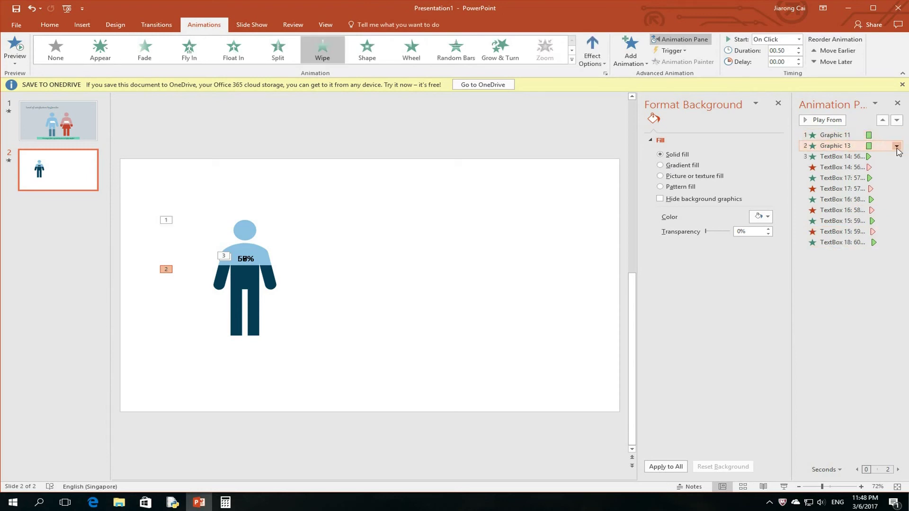
click(890, 157)
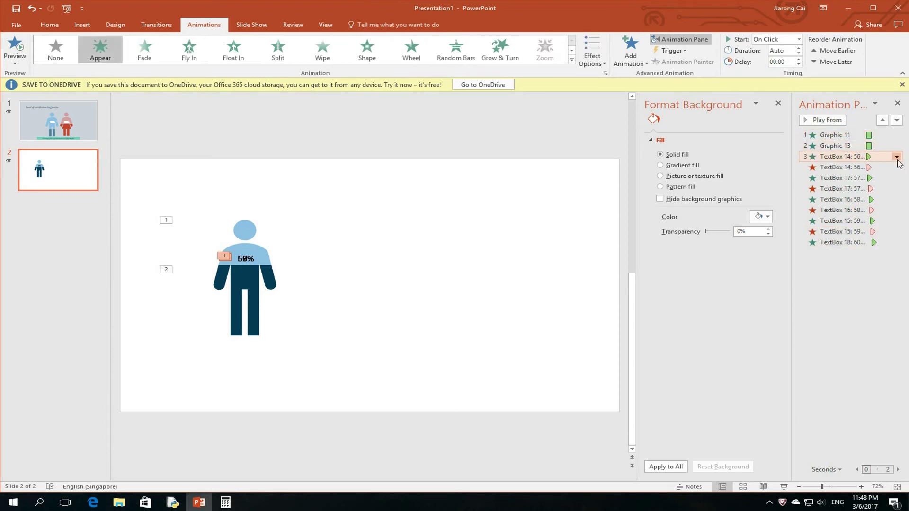
click(896, 157)
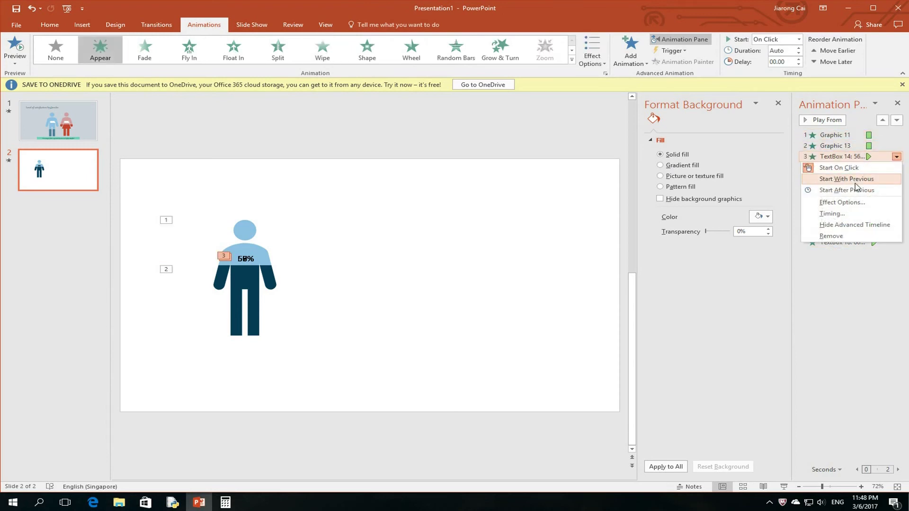
click(850, 179)
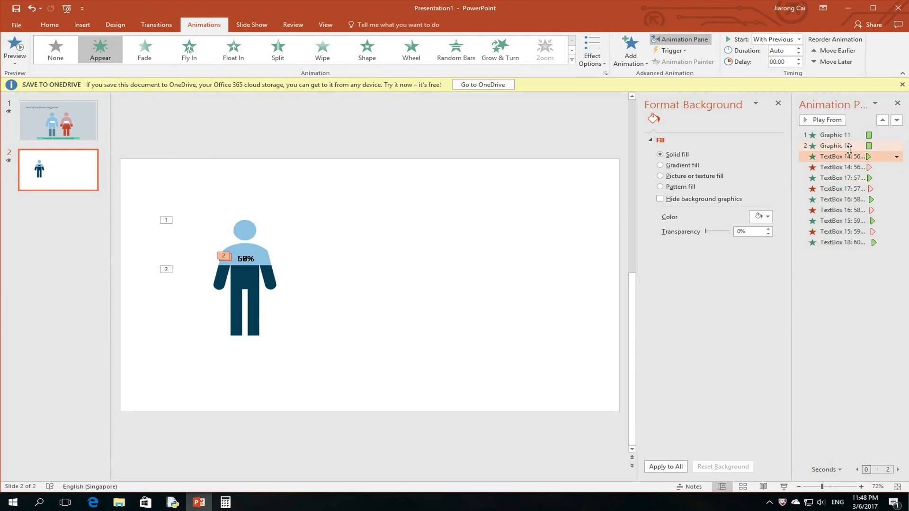
Step: Set the Graphic 13 wipe to start After Previous and preview the animations from the beginning
click(848, 146)
click(896, 146)
click(860, 178)
click(836, 135)
click(824, 120)
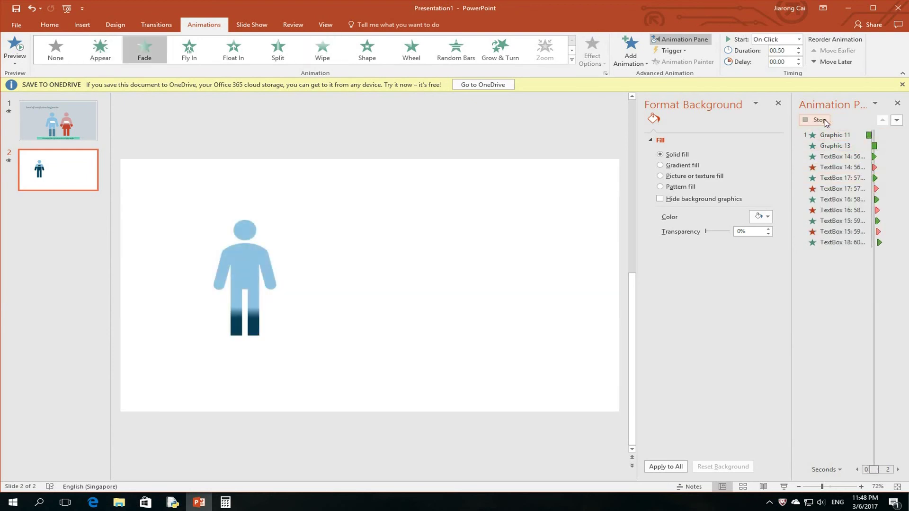
click(824, 120)
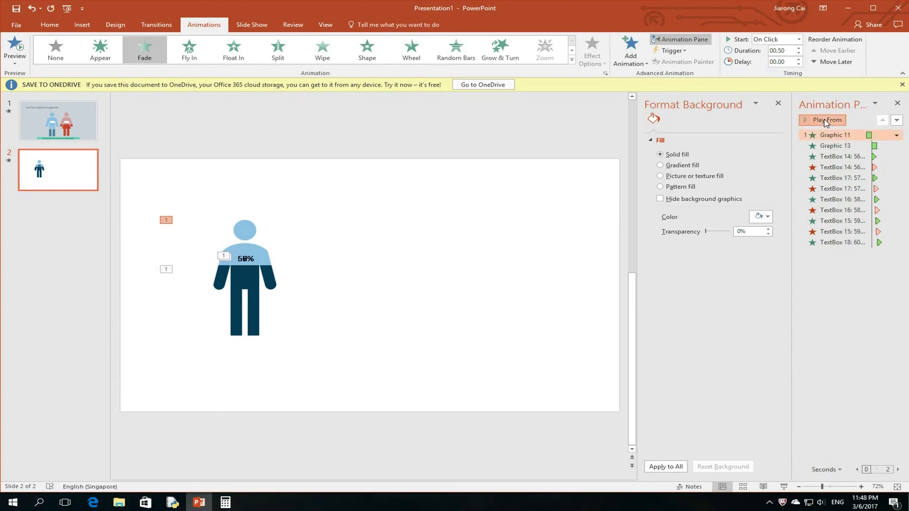
click(824, 120)
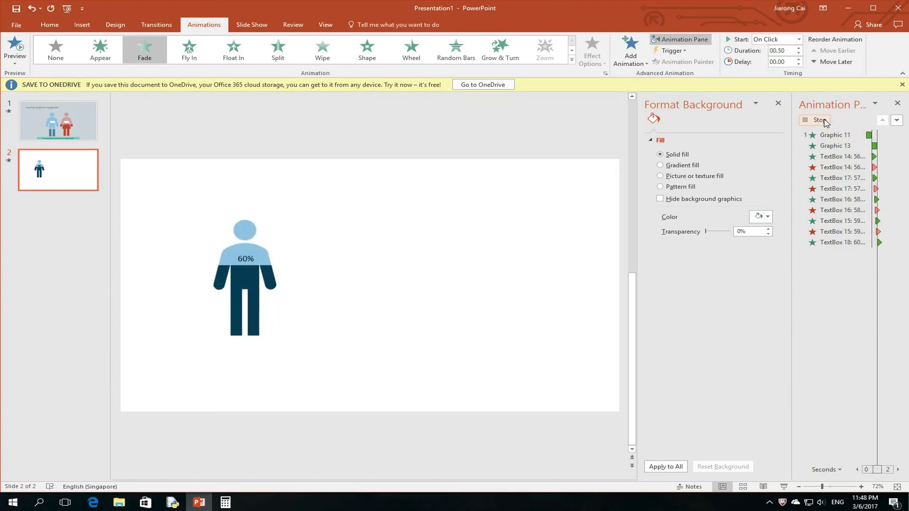
click(824, 120)
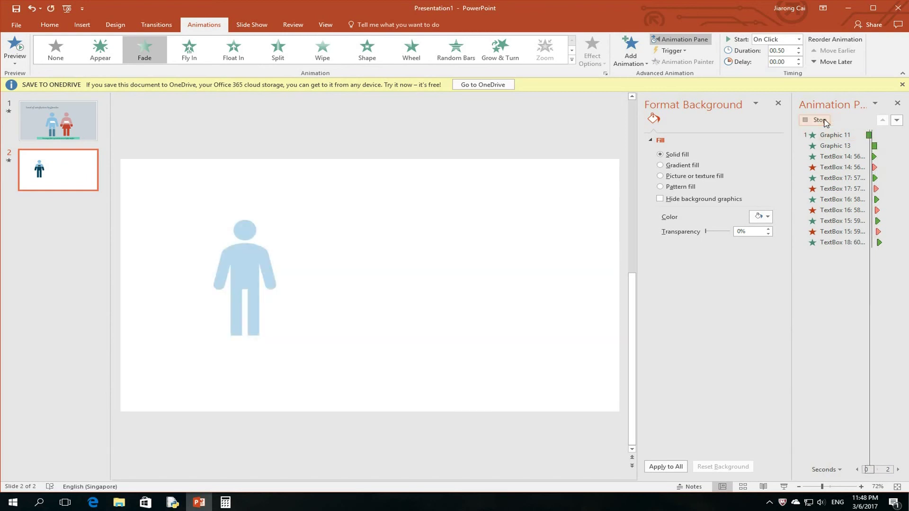